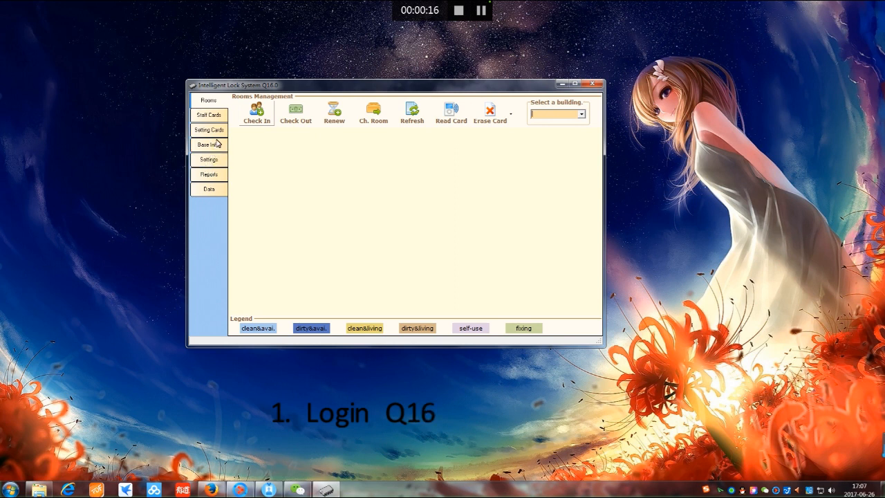
# Switch the left sidebar to the Base Info. tab to show the Base Information Management buttons
pyautogui.click(214, 149)
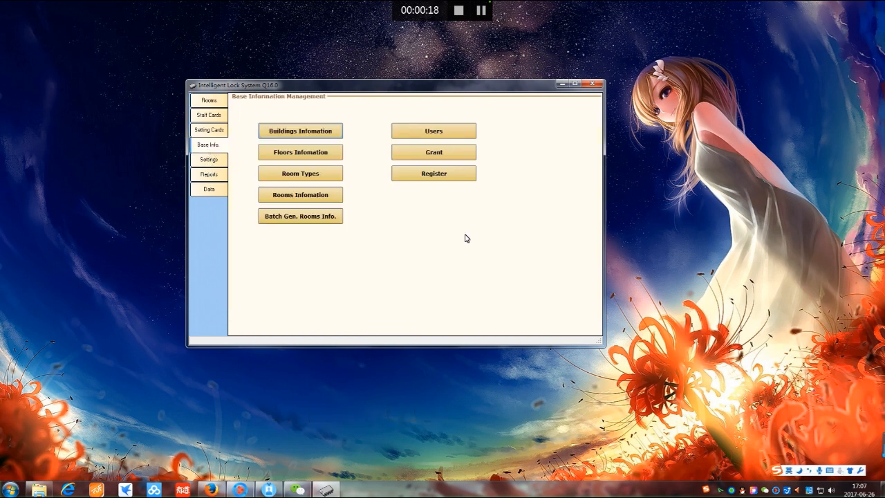
# Select this machine's code in the Register dialog and submit the software registration
pyautogui.click(434, 176)
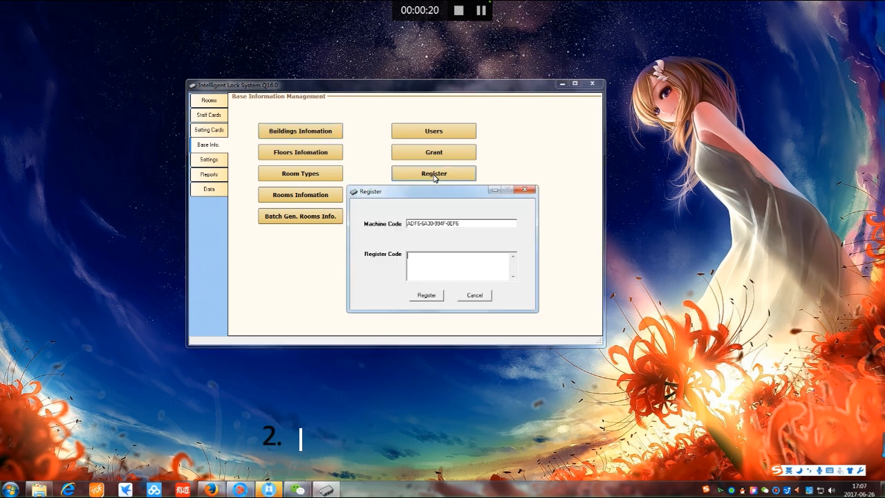
pyautogui.moveTo(460, 224); pyautogui.dragTo(396, 229)
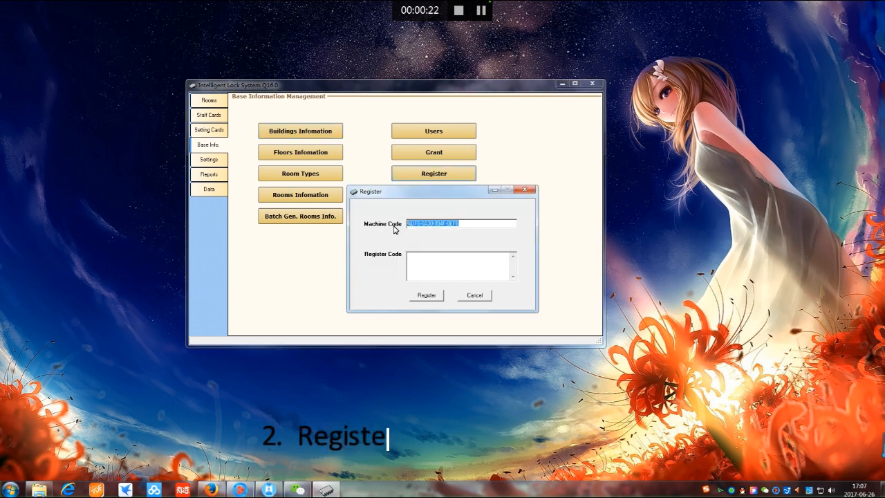
pyautogui.moveTo(462, 224); pyautogui.dragTo(407, 223)
pyautogui.click(459, 223)
pyautogui.click(459, 224)
pyautogui.click(453, 265)
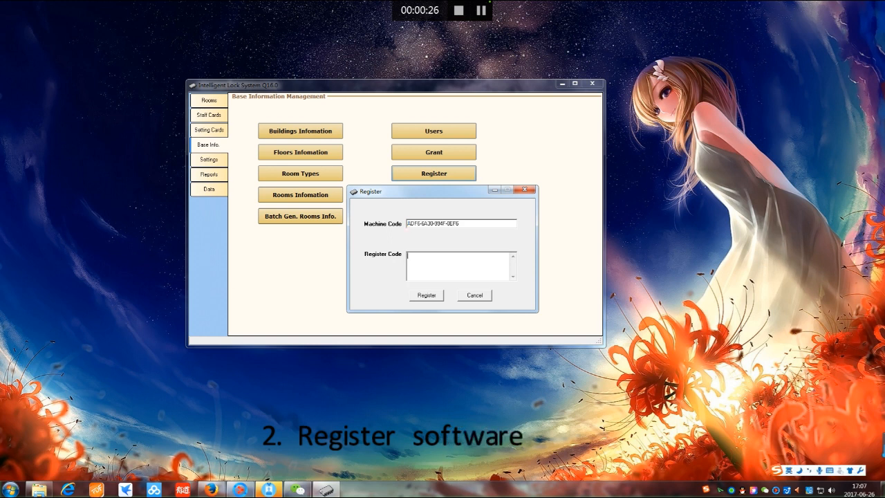
pyautogui.click(443, 296)
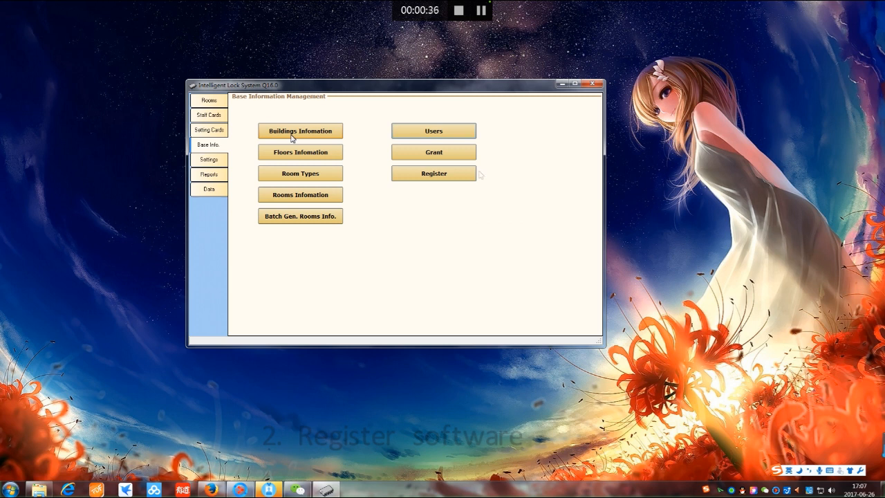
pyautogui.click(292, 137)
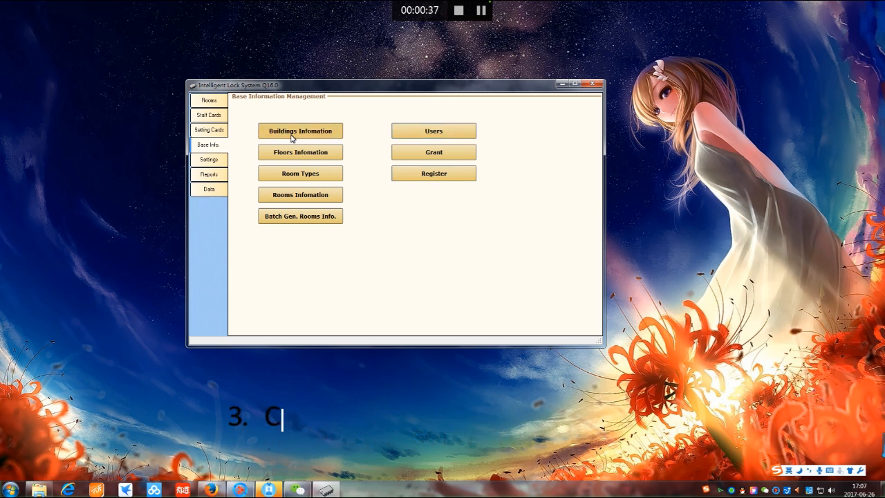
# Add and save building Moon with ID 1
pyautogui.click(337, 185)
pyautogui.write('1')
pyautogui.click(376, 186)
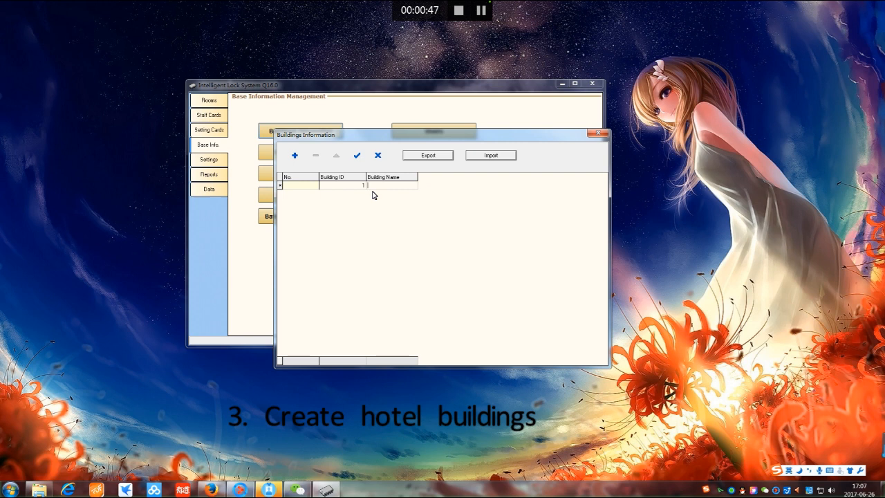
pyautogui.write('Moon')
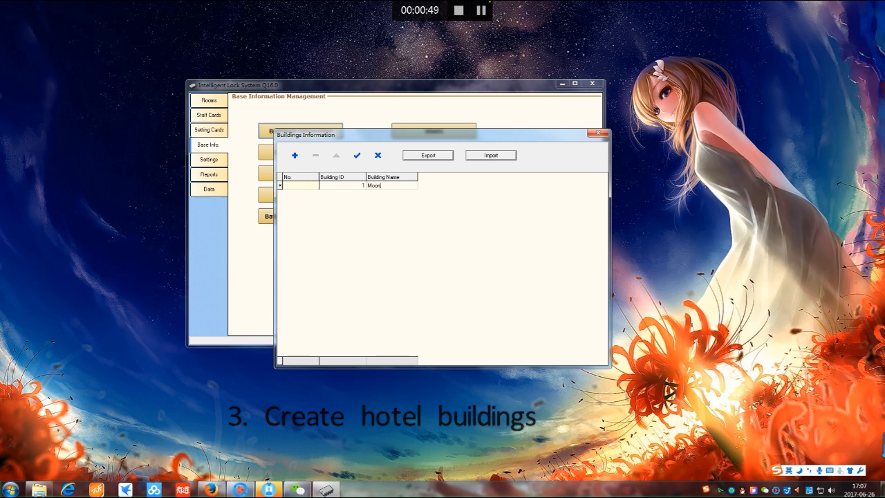
pyautogui.click(359, 158)
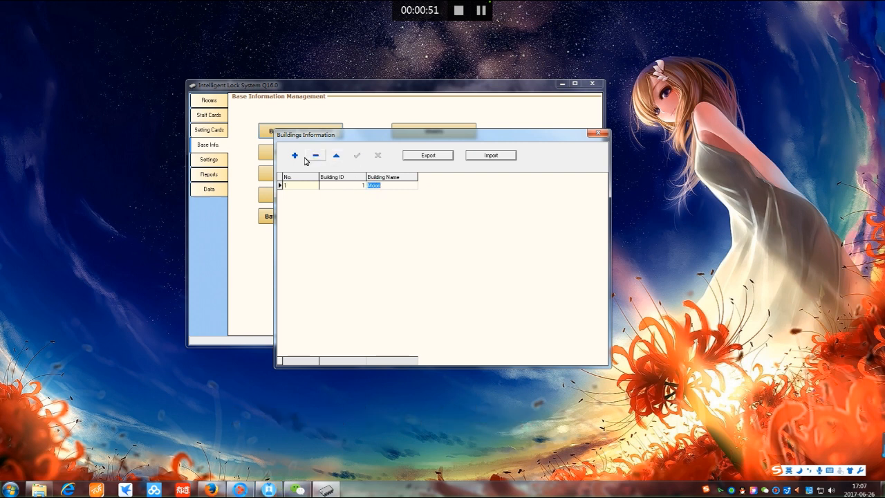
# Add and save building Sun with ID 2, then close the building list
pyautogui.click(295, 156)
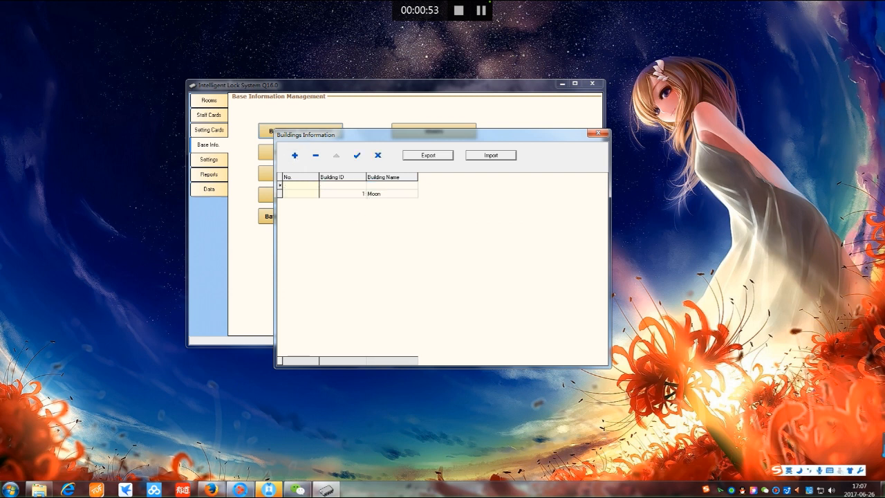
pyautogui.click(385, 186)
pyautogui.write('S')
pyautogui.click(357, 155)
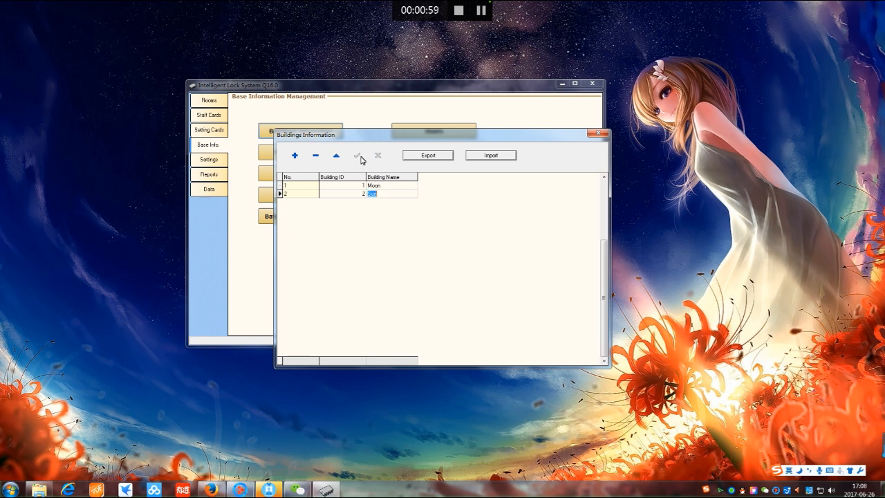
pyautogui.click(598, 133)
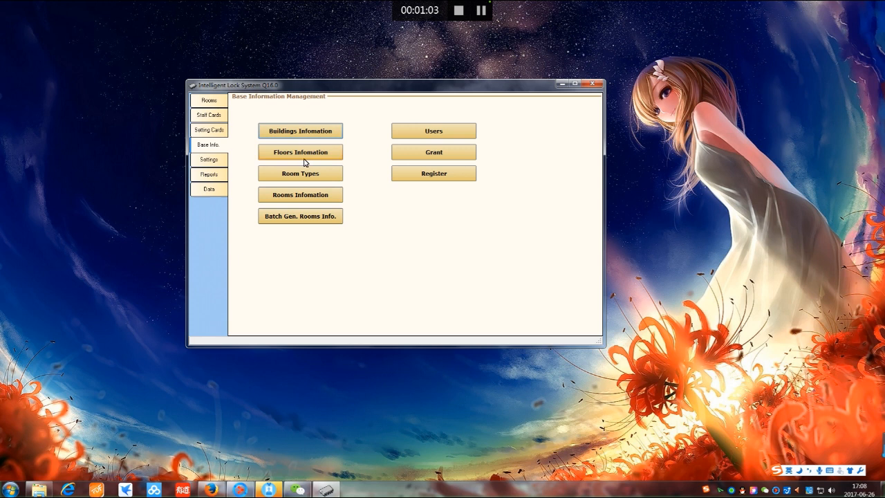
# Add and save floors 1 and 2 in the floor list
pyautogui.click(304, 153)
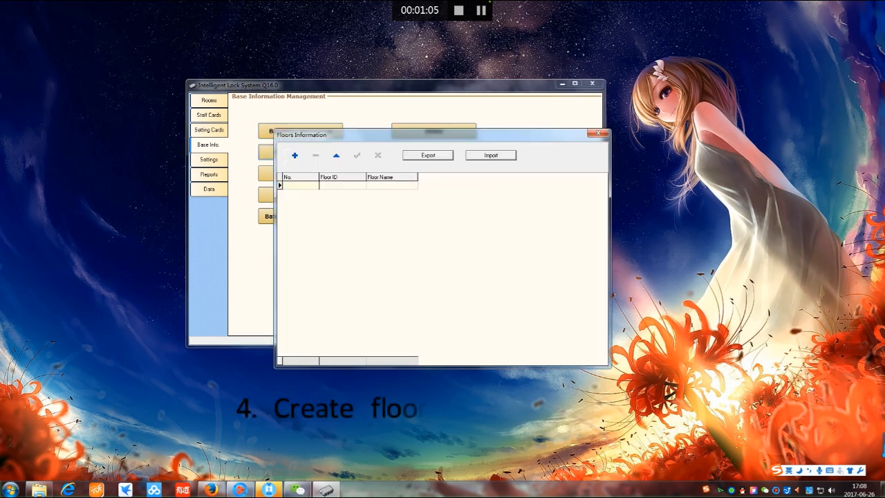
pyautogui.write('1')
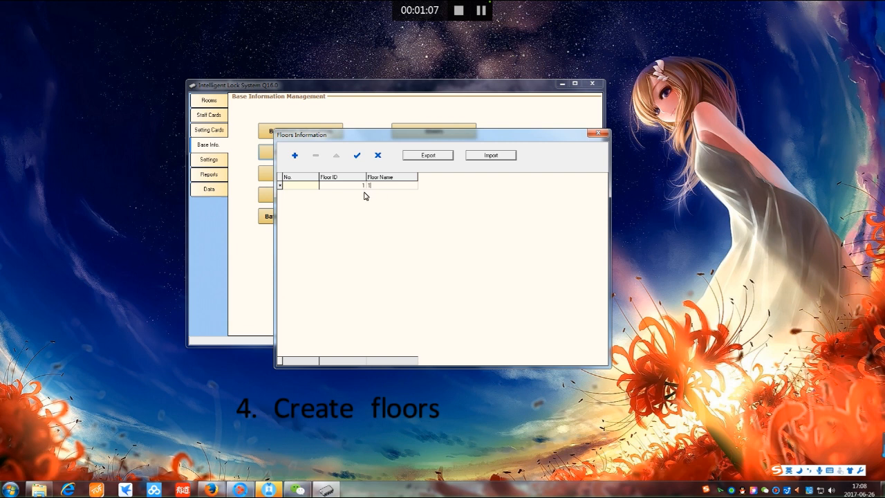
pyautogui.click(357, 155)
pyautogui.click(293, 156)
pyautogui.write('2')
pyautogui.press('Tab')
pyautogui.click(357, 155)
# Add and save floor 3, then close the floor list
pyautogui.click(295, 155)
pyautogui.write('3')
pyautogui.press('Tab')
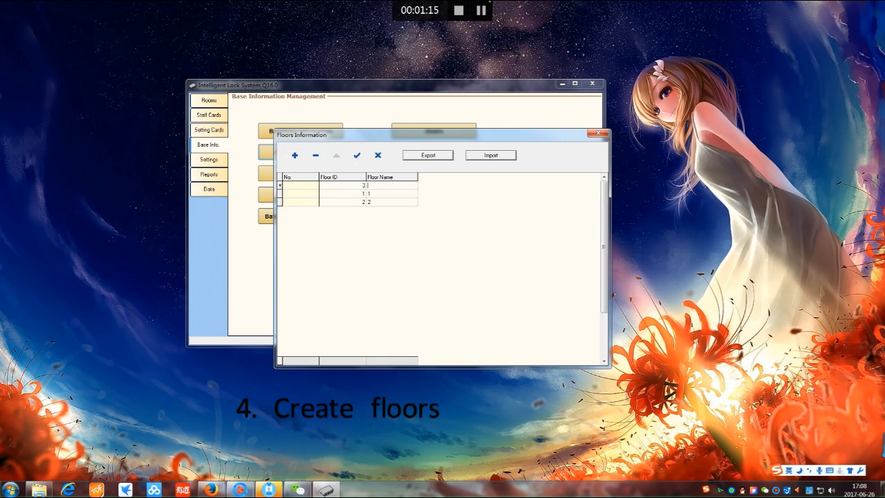
pyautogui.write('3')
pyautogui.click(357, 155)
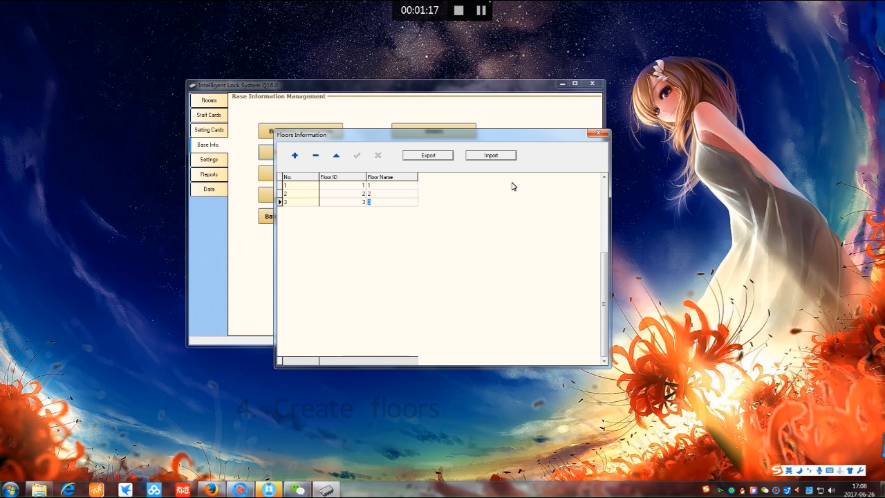
pyautogui.click(607, 133)
pyautogui.click(300, 173)
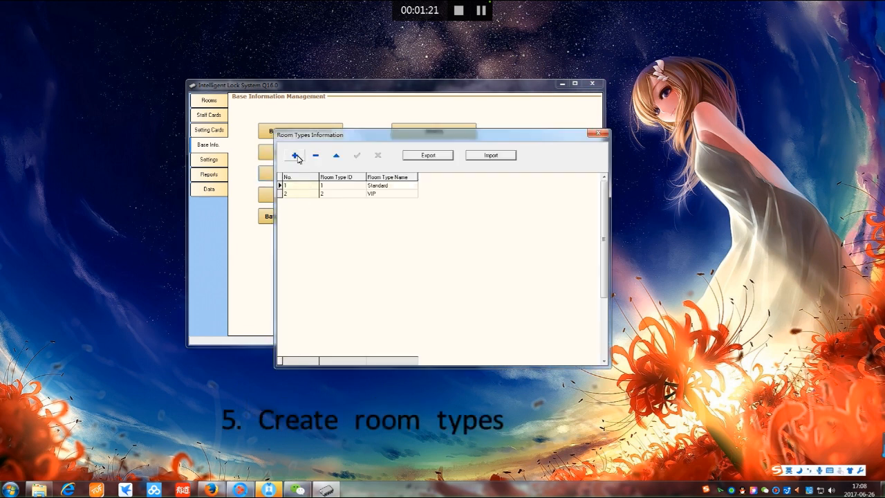
# Save a new room type Dormitory with ID 3 and close the room types list
pyautogui.click(295, 155)
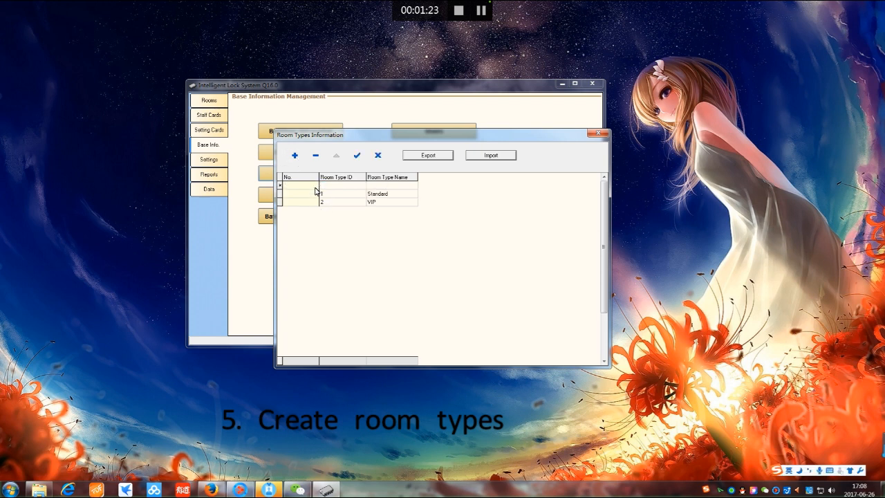
pyautogui.write('3')
pyautogui.write('Dormitory')
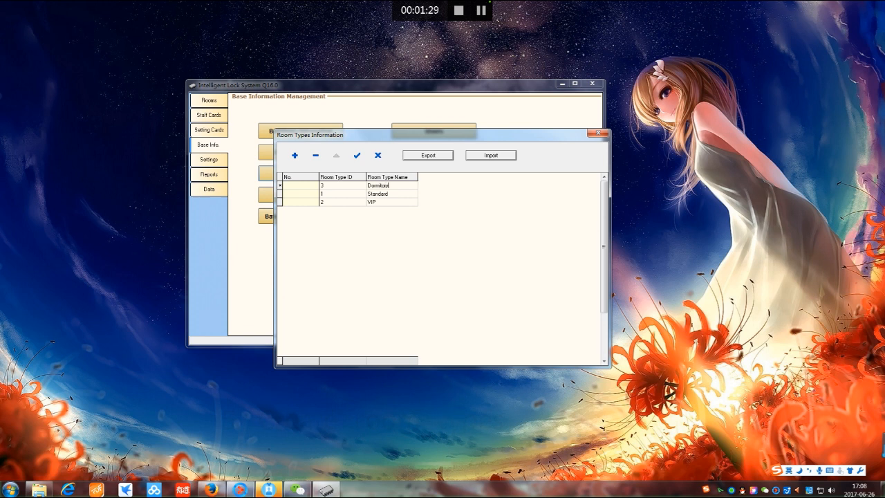
pyautogui.click(357, 155)
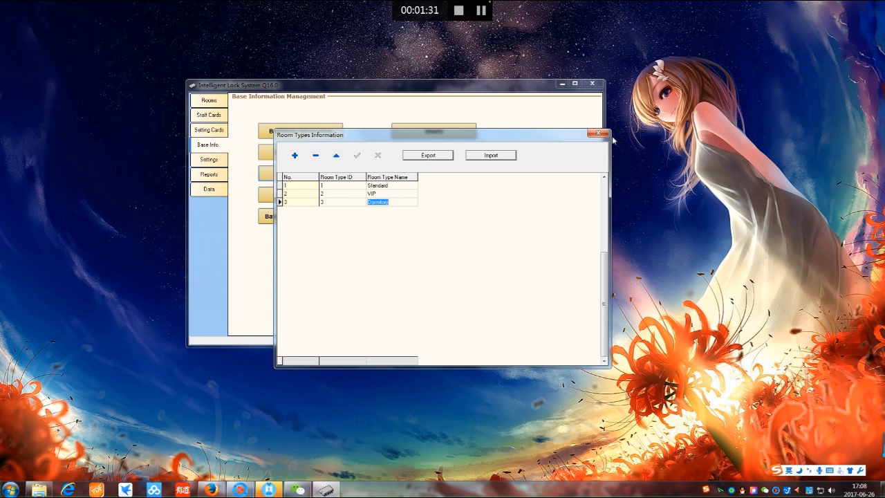
pyautogui.click(598, 133)
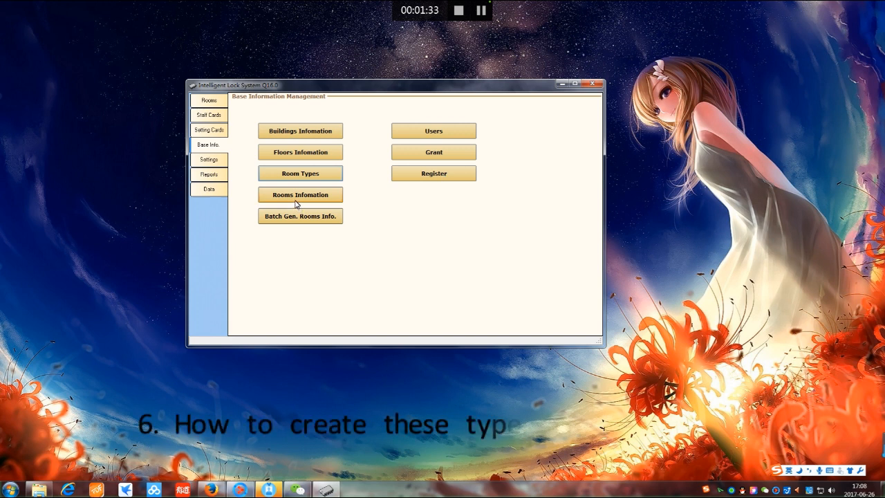
pyautogui.click(296, 201)
# Batch-generate VIP rooms 301–305 with prefix 3 on Moon building floor 3
pyautogui.click(601, 133)
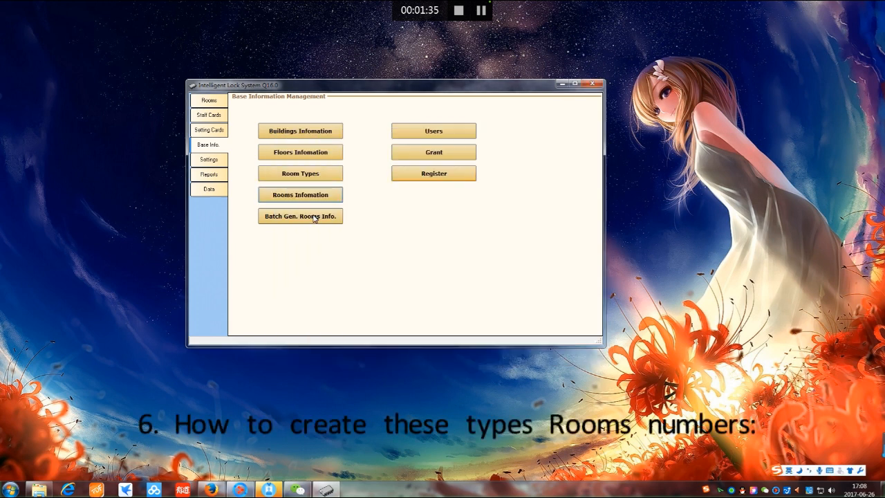
pyautogui.click(315, 217)
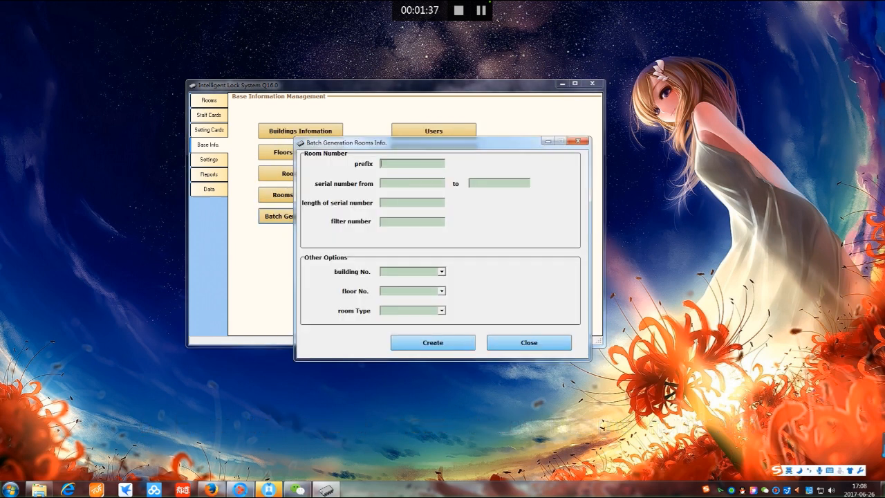
pyautogui.write('3')
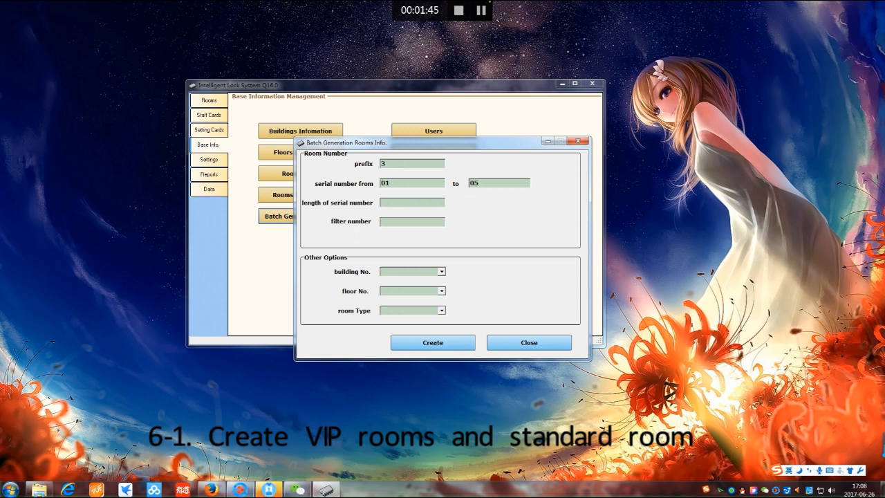
pyautogui.click(441, 272)
pyautogui.click(414, 281)
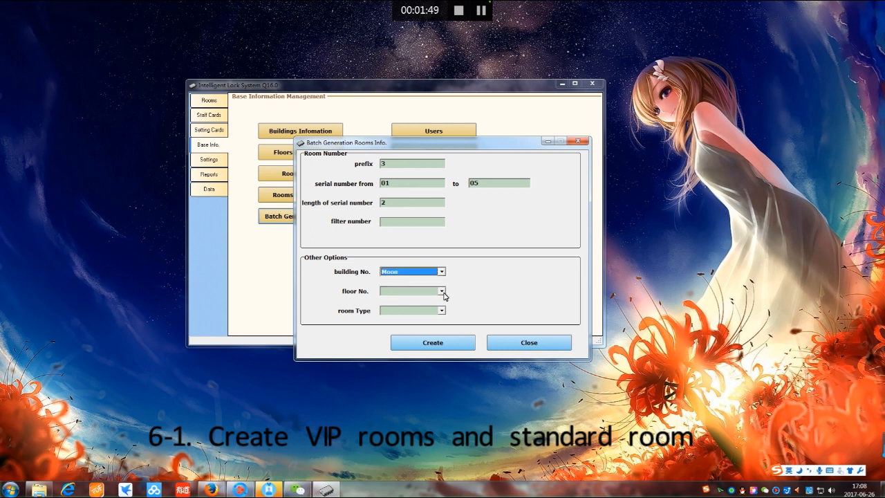
pyautogui.click(441, 291)
pyautogui.click(440, 314)
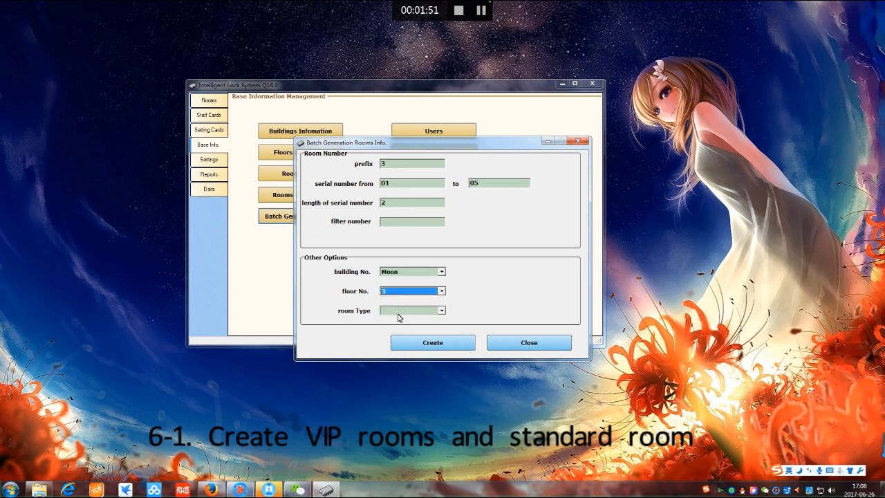
pyautogui.click(442, 311)
pyautogui.click(401, 327)
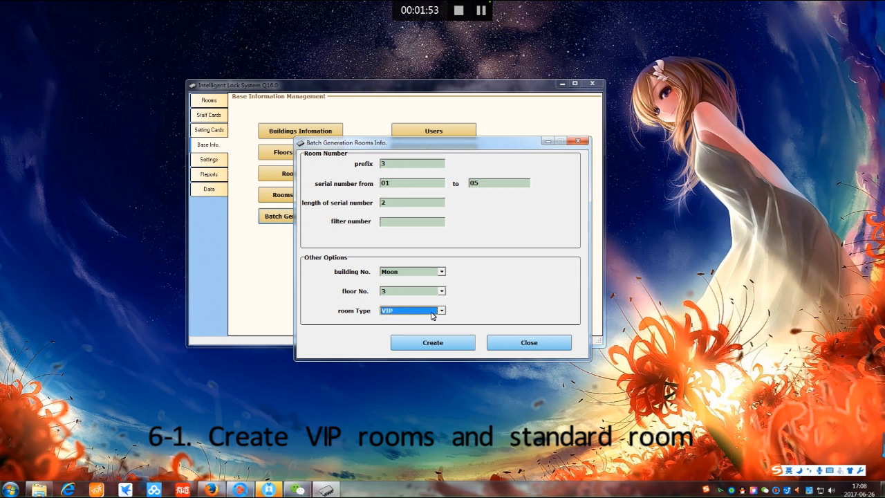
pyautogui.click(433, 342)
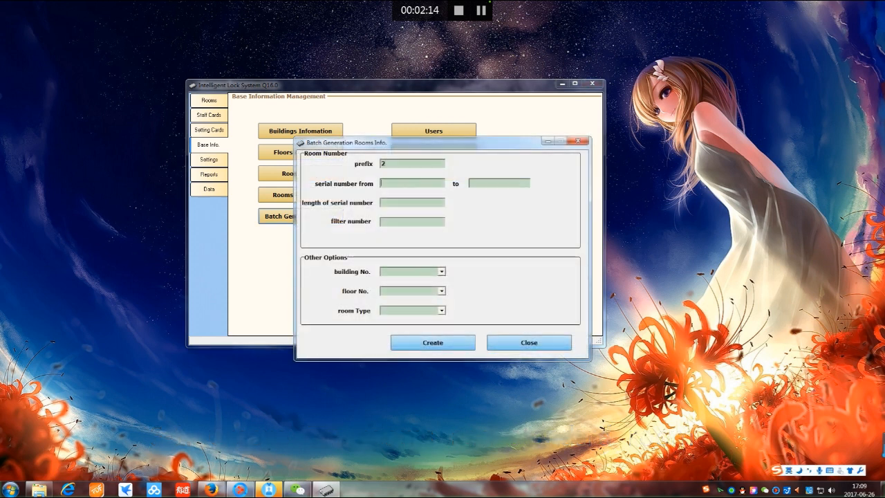
pyautogui.write('0')
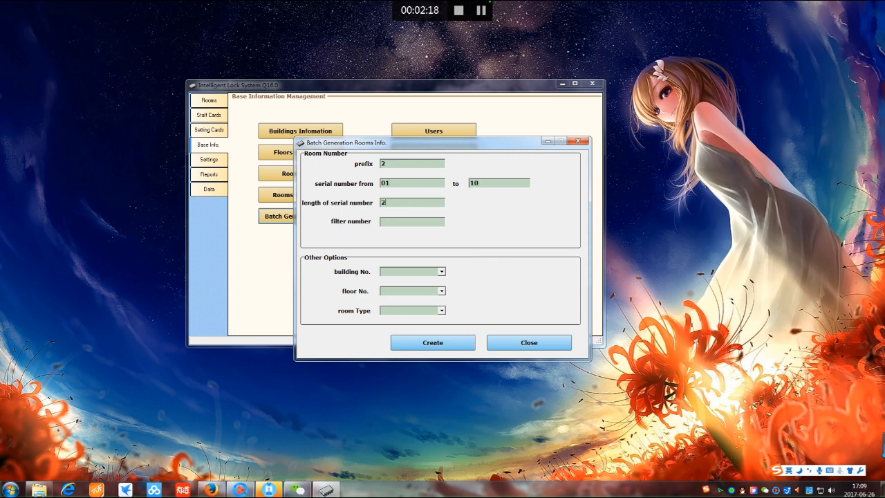
# Generate Standard rooms 201–210 on Moon floor 2 and dismiss the success message
pyautogui.click(441, 271)
pyautogui.click(436, 280)
pyautogui.click(431, 294)
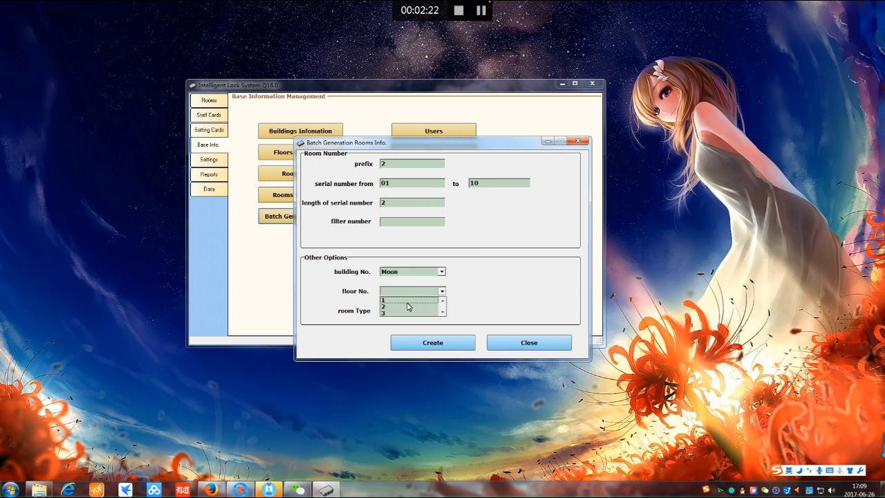
pyautogui.click(408, 308)
pyautogui.click(442, 310)
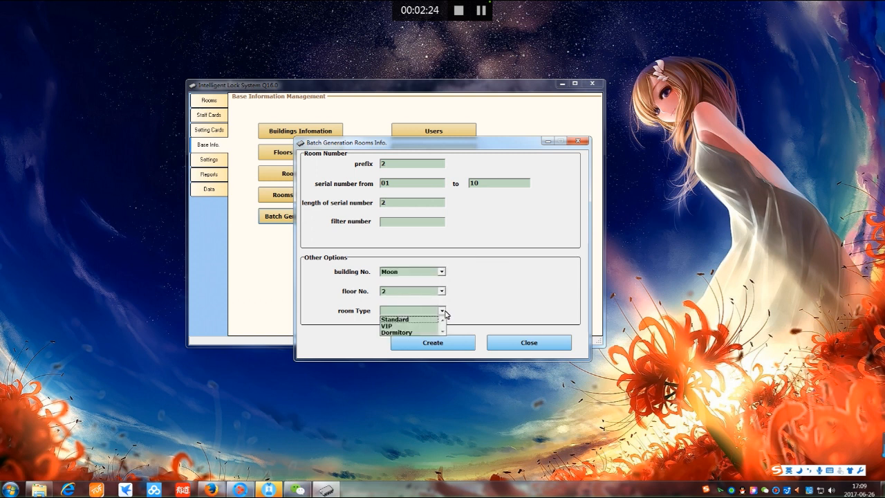
pyautogui.click(401, 321)
pyautogui.click(435, 343)
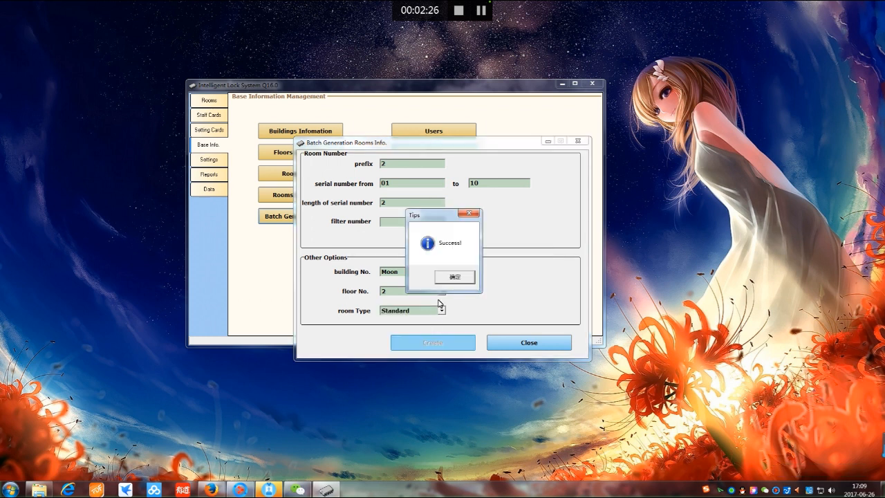
pyautogui.click(468, 282)
# Start a new room batch with prefix 1 and starting serial 101
pyautogui.click(300, 218)
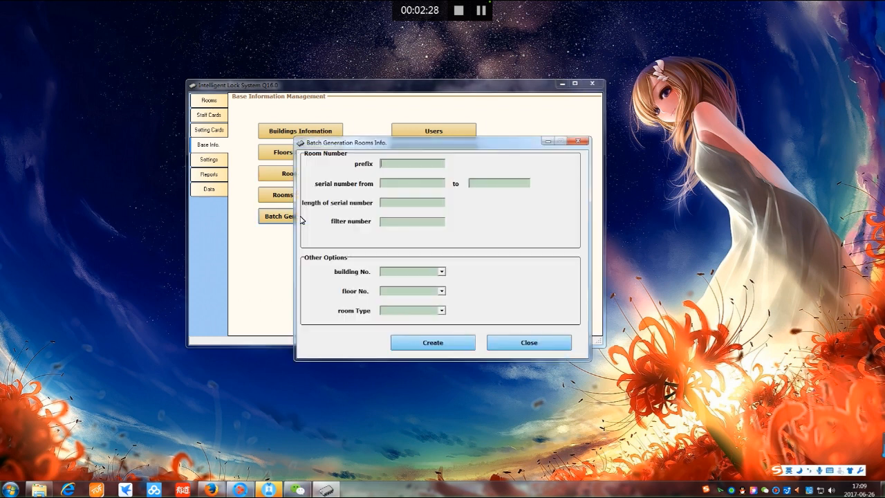
pyautogui.press('Tab')
pyautogui.write('101')
pyautogui.click(474, 188)
# Create Dormitory rooms 1101–1106 on Moon floor 1, then refresh the Rooms status grid
pyautogui.write('10')
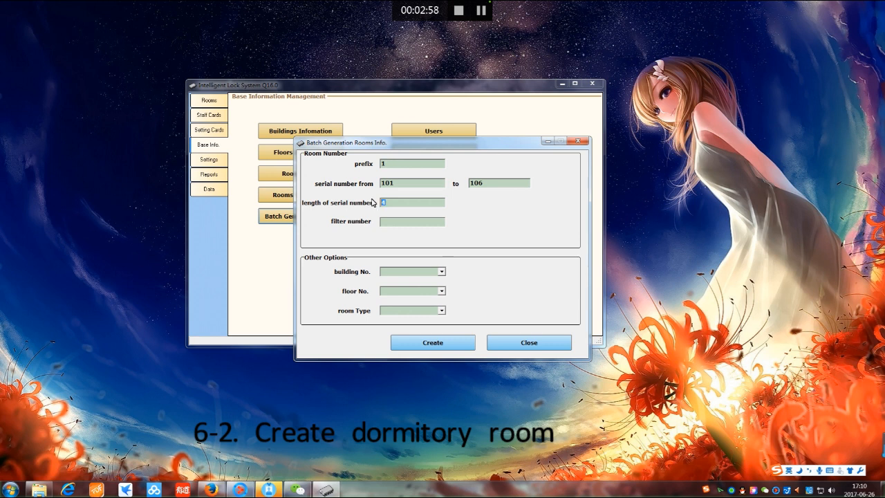
pyautogui.click(441, 271)
pyautogui.click(408, 280)
pyautogui.click(441, 291)
pyautogui.click(406, 300)
pyautogui.click(442, 312)
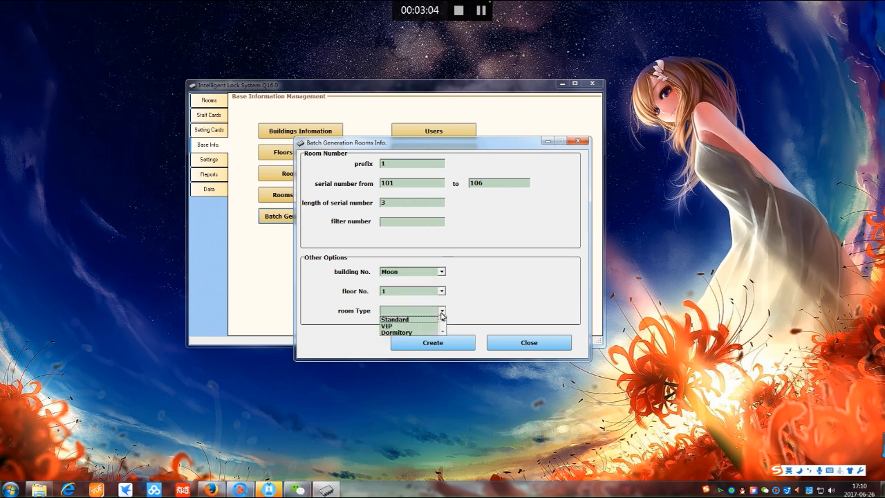
pyautogui.click(396, 333)
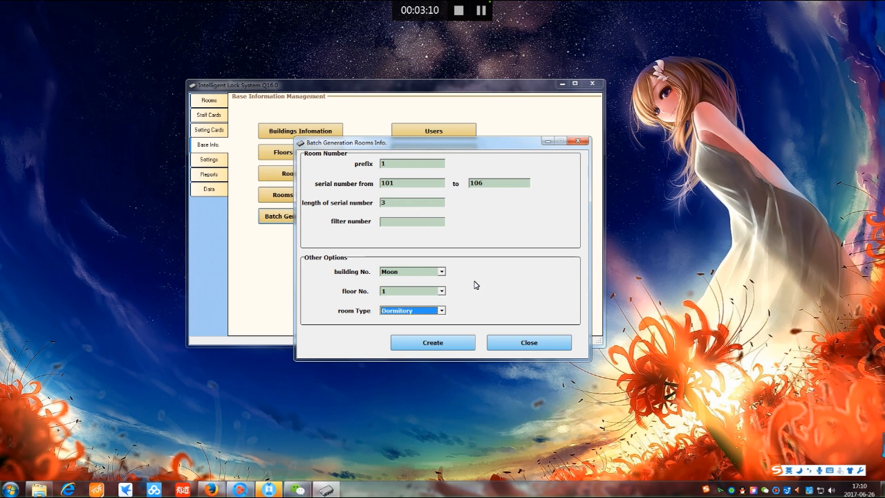
pyautogui.click(430, 348)
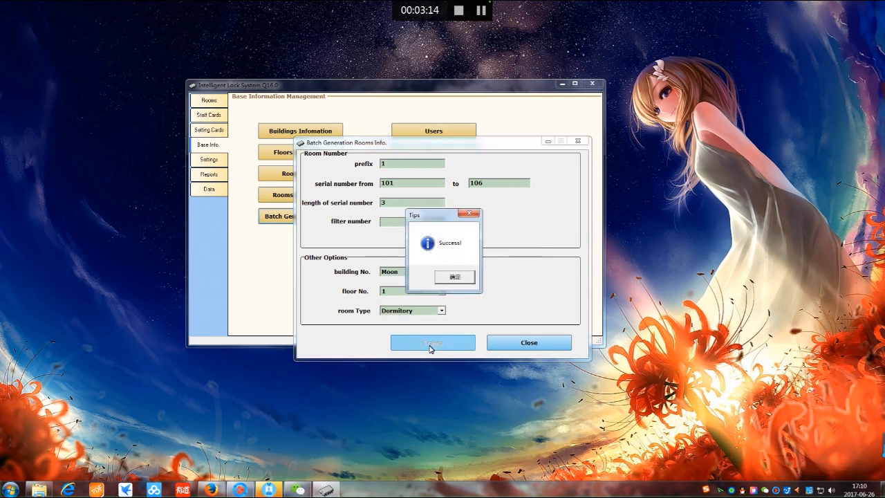
pyautogui.click(471, 280)
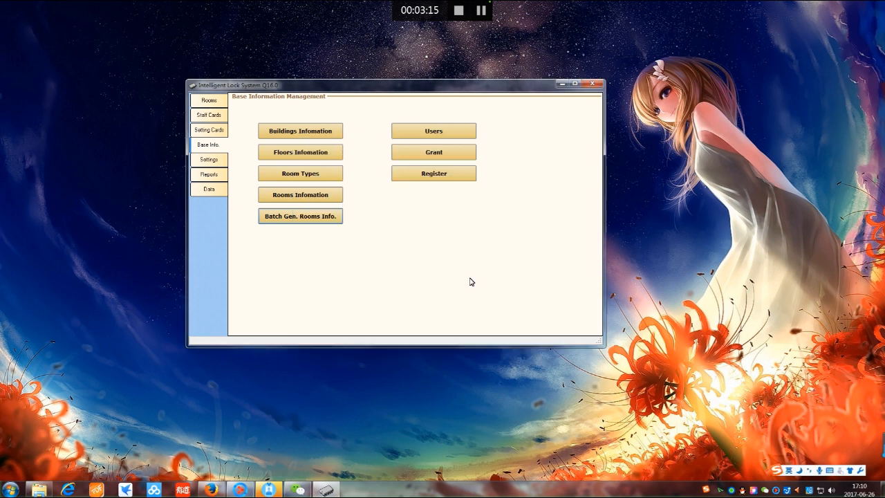
pyautogui.click(213, 104)
pyautogui.click(414, 112)
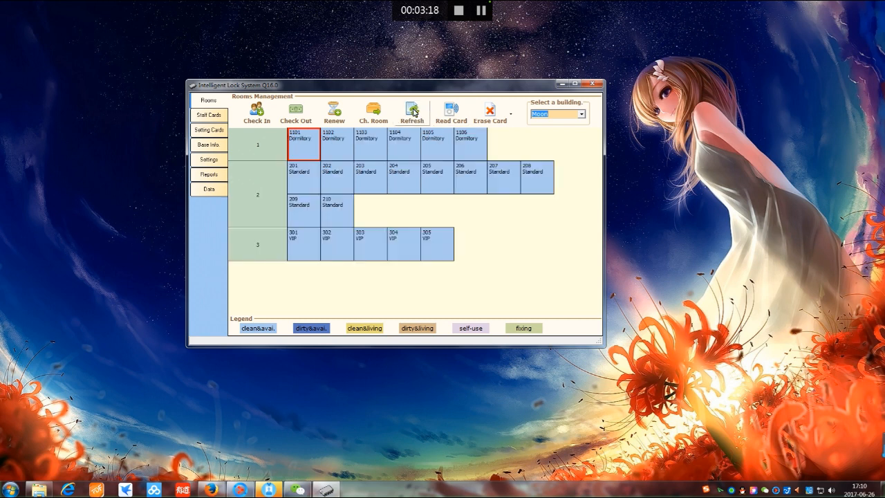
# Back in Base Info, begin a prefix-1 room batch with serials 201 to 206, length 3
pyautogui.click(305, 148)
pyautogui.click(332, 148)
pyautogui.click(209, 145)
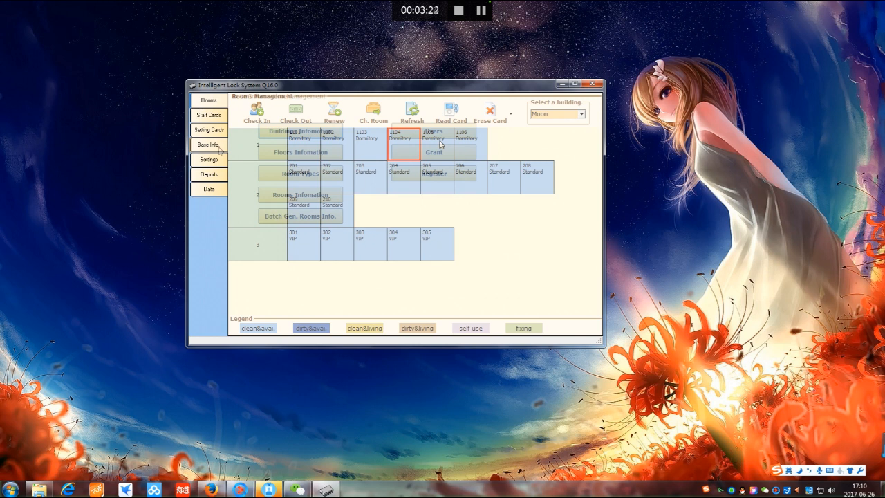
pyautogui.click(306, 218)
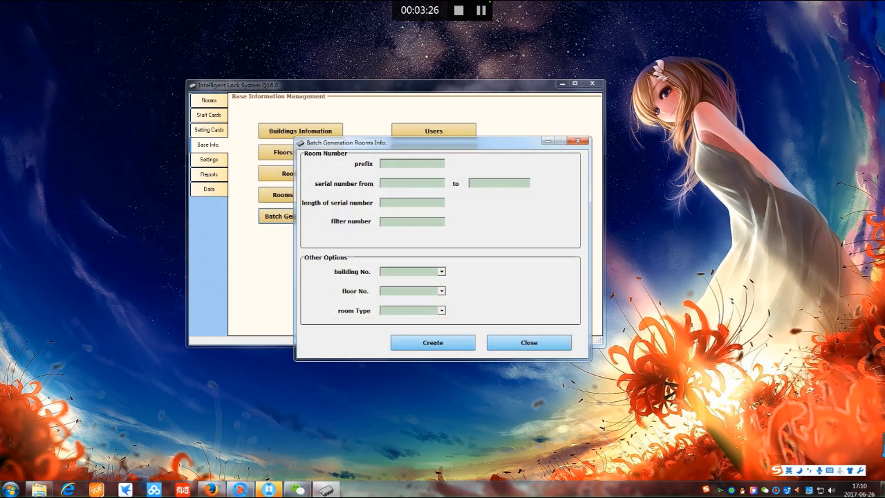
pyautogui.click(395, 184)
pyautogui.press('Tab')
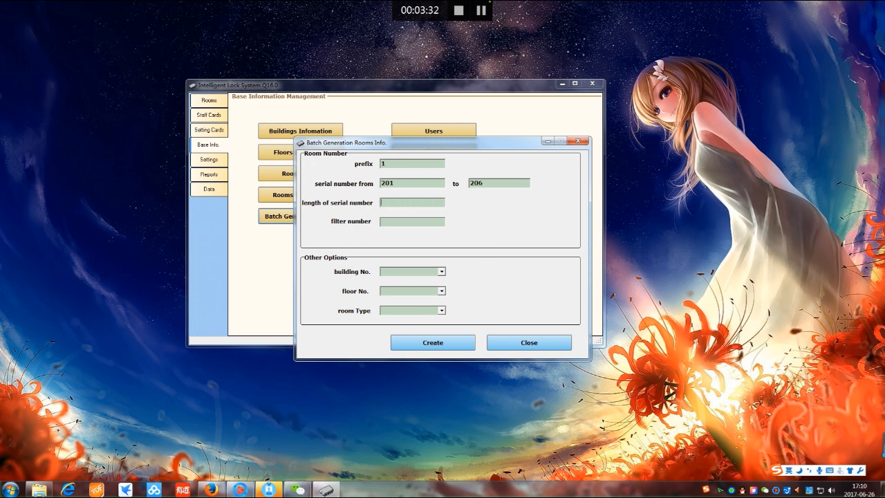
pyautogui.write('3')
# Generate the batch as Dormitory rooms on Moon floor 1 and return to Base Information
pyautogui.click(441, 271)
pyautogui.click(419, 280)
pyautogui.click(442, 291)
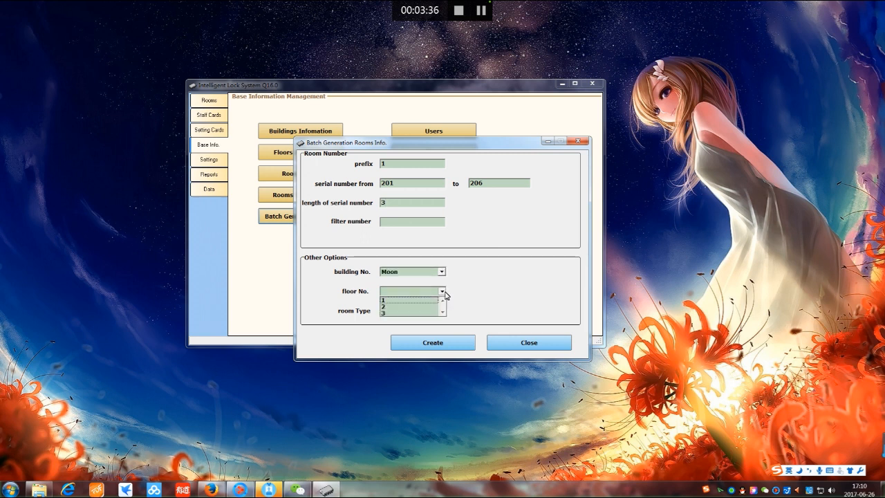
pyautogui.click(419, 300)
pyautogui.click(442, 310)
pyautogui.click(412, 333)
pyautogui.click(428, 343)
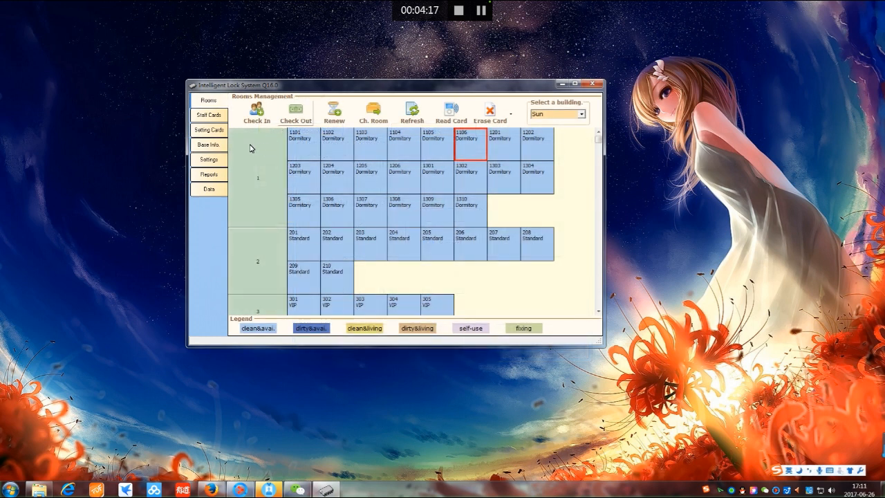
pyautogui.click(208, 147)
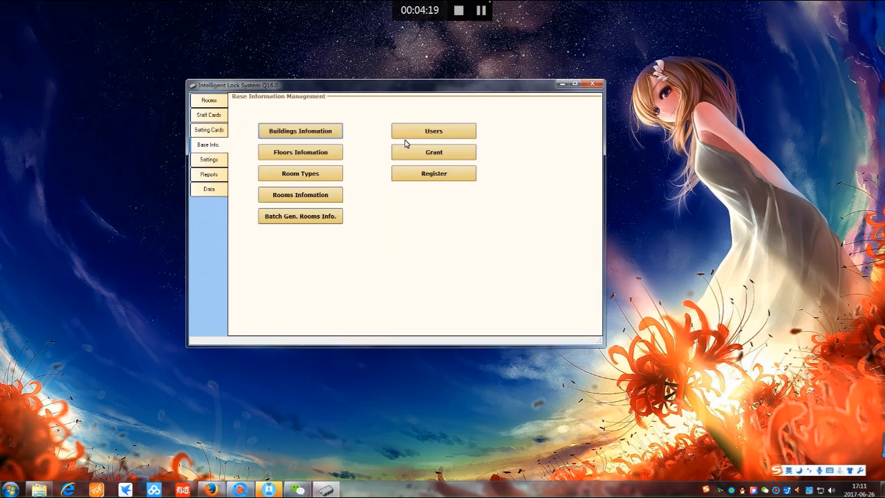
# Add users 1002 and 1003 with their names and passwords, save them, and close the user list
pyautogui.click(434, 131)
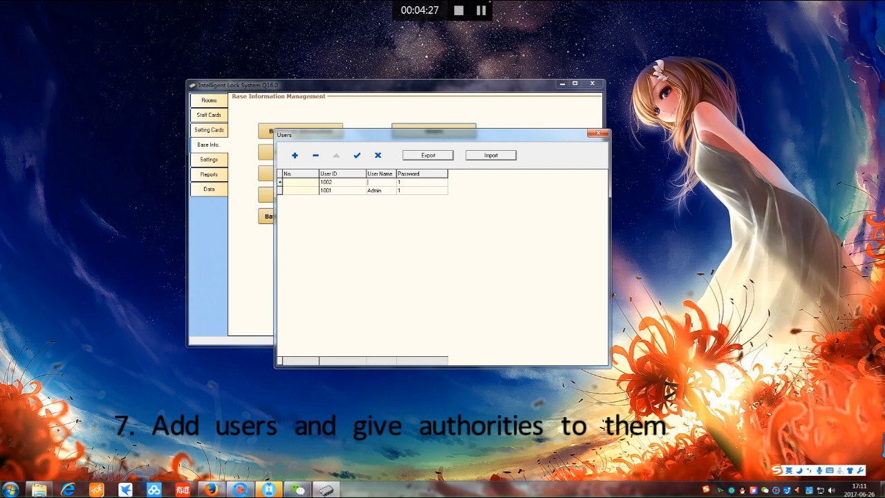
pyautogui.write('Lily')
pyautogui.click(295, 155)
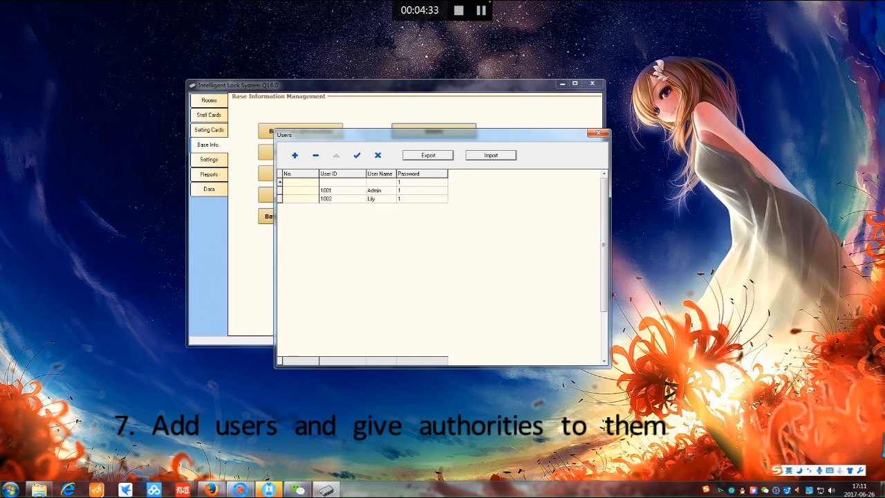
pyautogui.click(357, 155)
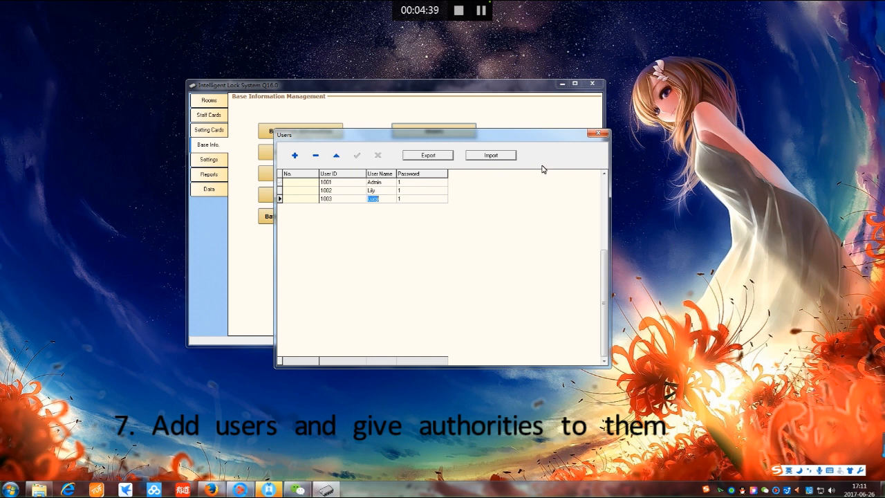
pyautogui.click(599, 137)
pyautogui.click(443, 157)
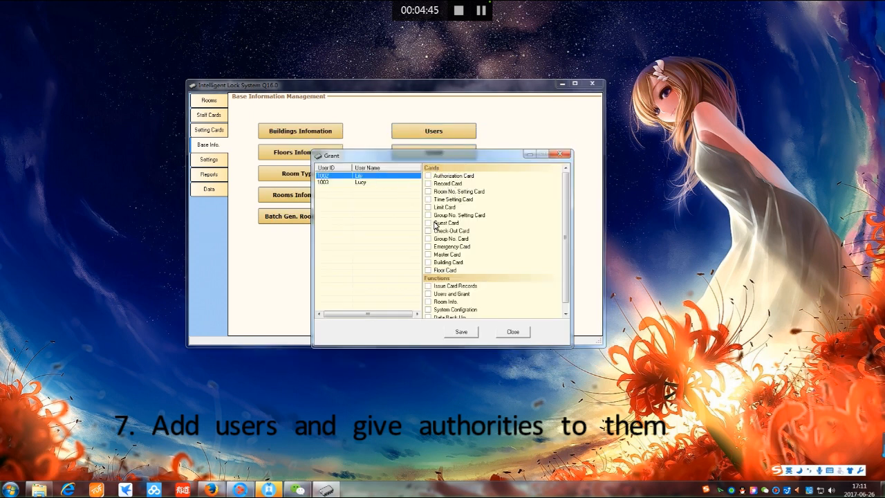
# Tick Guest, Check-Out, Group No., Emergency, Master, Building and Floor Card permissions for user 1002
pyautogui.click(432, 177)
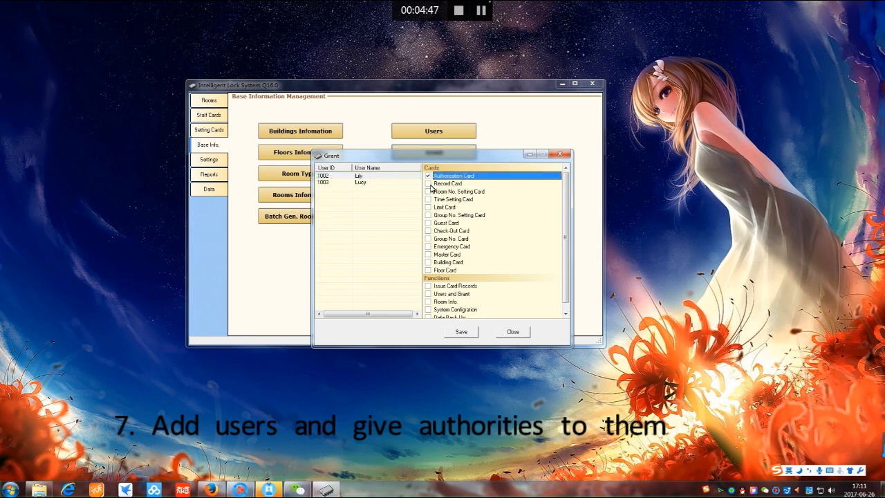
pyautogui.click(428, 223)
pyautogui.click(428, 230)
pyautogui.click(428, 239)
pyautogui.click(428, 247)
pyautogui.click(428, 255)
pyautogui.click(428, 262)
pyautogui.click(428, 269)
# Save user 1002's card permissions, then move on to user 1003's permissions
pyautogui.scroll(-1, 450, 296)
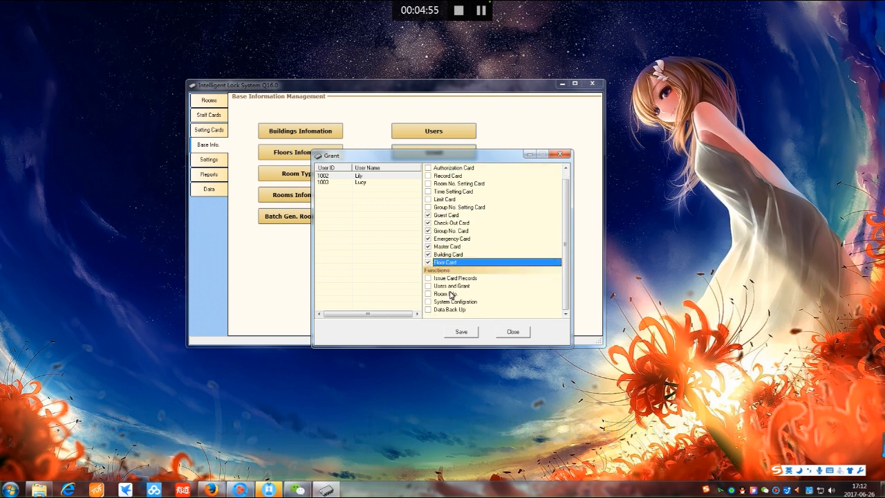
pyautogui.click(455, 331)
pyautogui.click(457, 277)
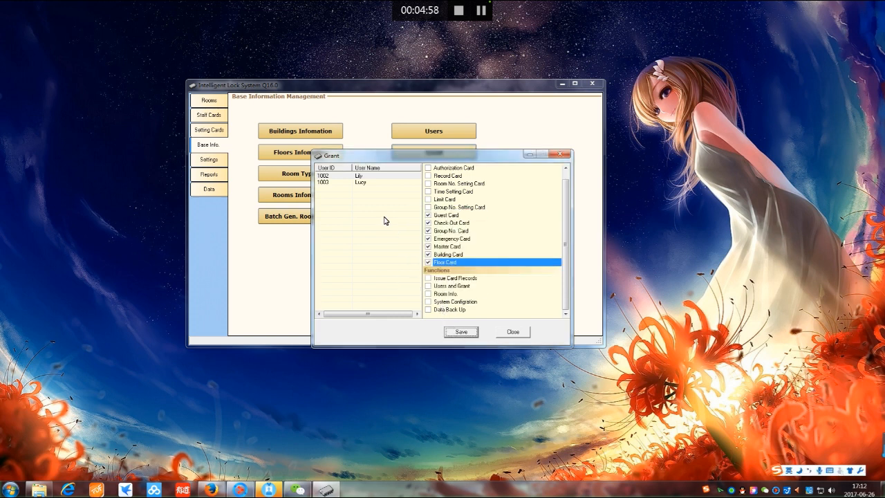
pyautogui.click(363, 182)
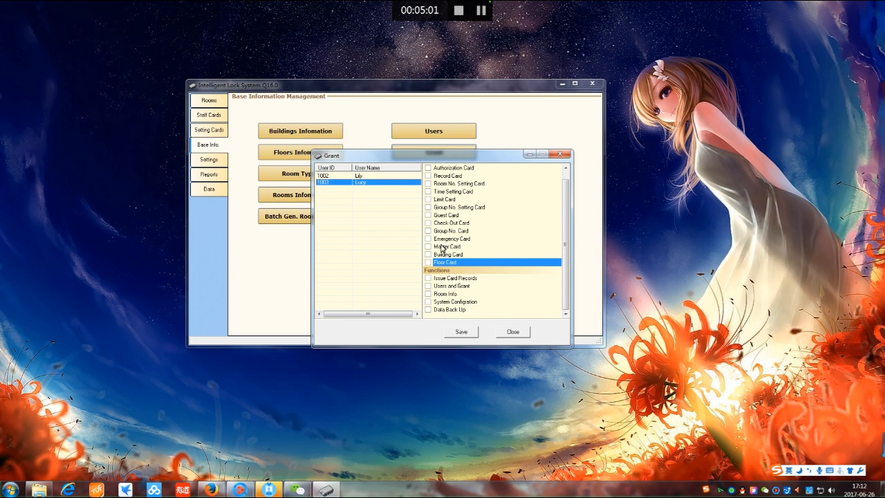
pyautogui.click(431, 218)
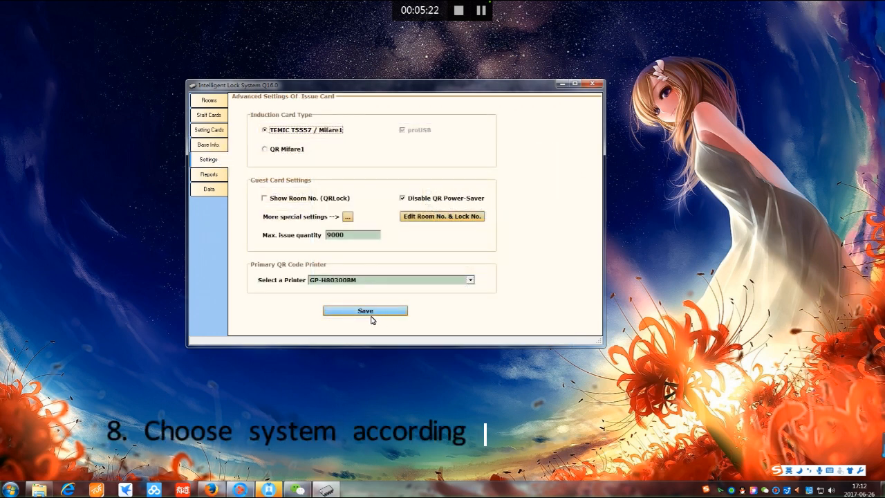
# Save the TEMIC T5557 / Mifare1 card type, acknowledge the reopen notice, and return to Rooms
pyautogui.click(372, 318)
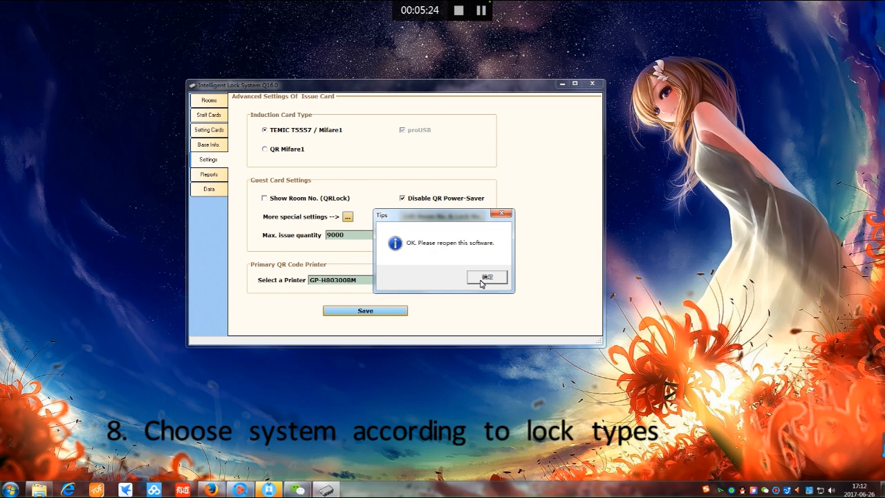
pyautogui.click(487, 278)
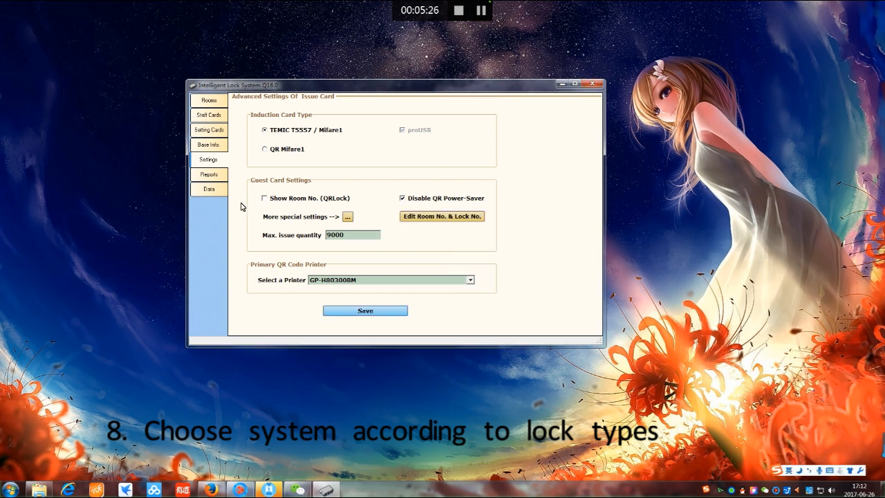
pyautogui.click(208, 174)
pyautogui.click(208, 100)
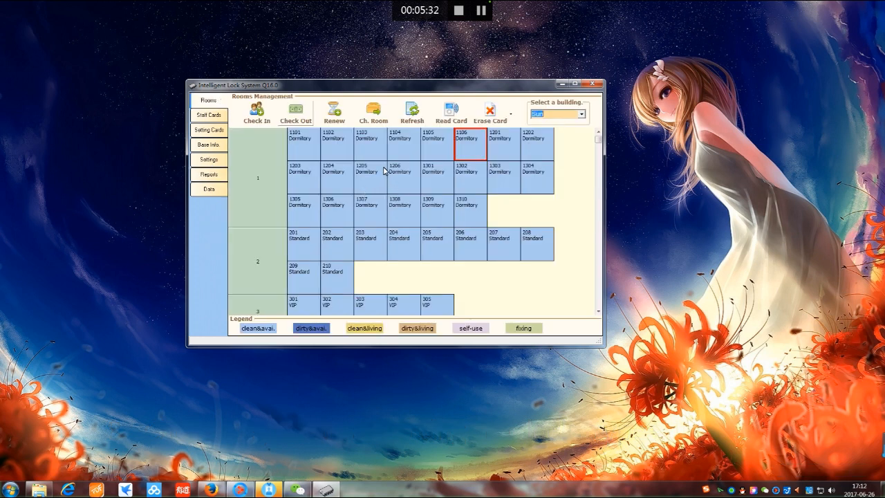
# On Setting Cards, review the Authorization, Room No. (room 1206) and Time setting cards
pyautogui.click(211, 131)
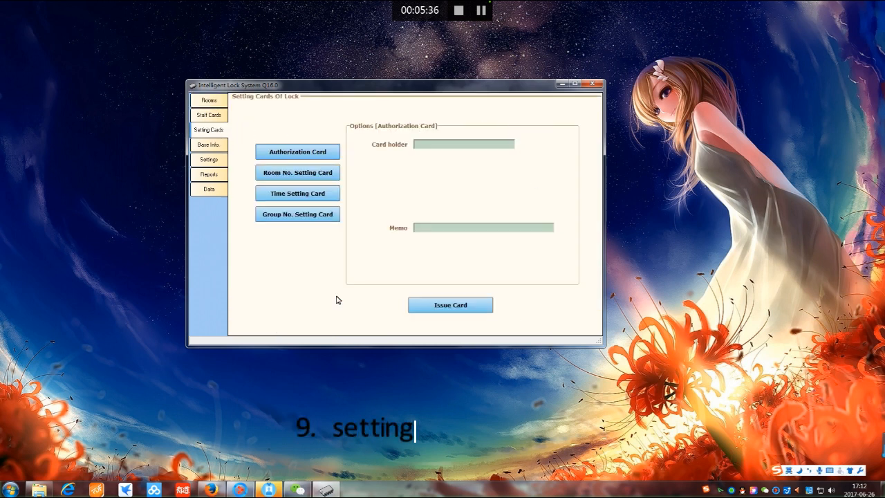
pyautogui.click(300, 158)
pyautogui.click(302, 179)
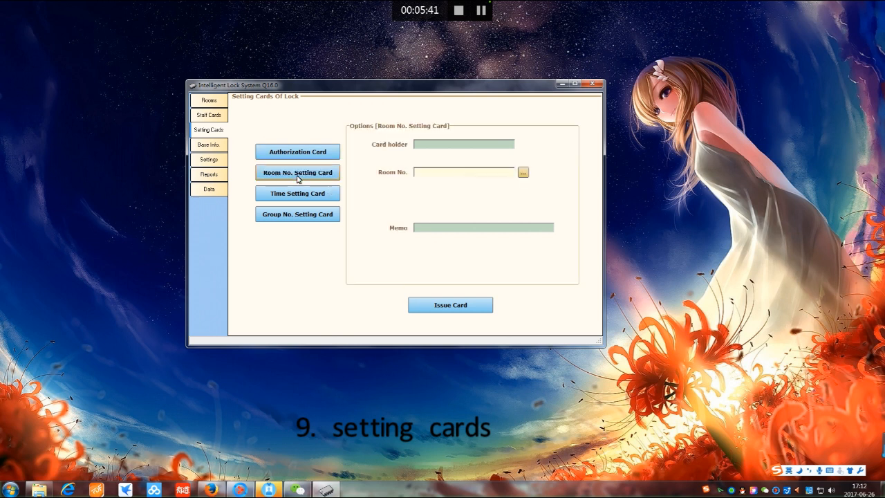
pyautogui.click(523, 173)
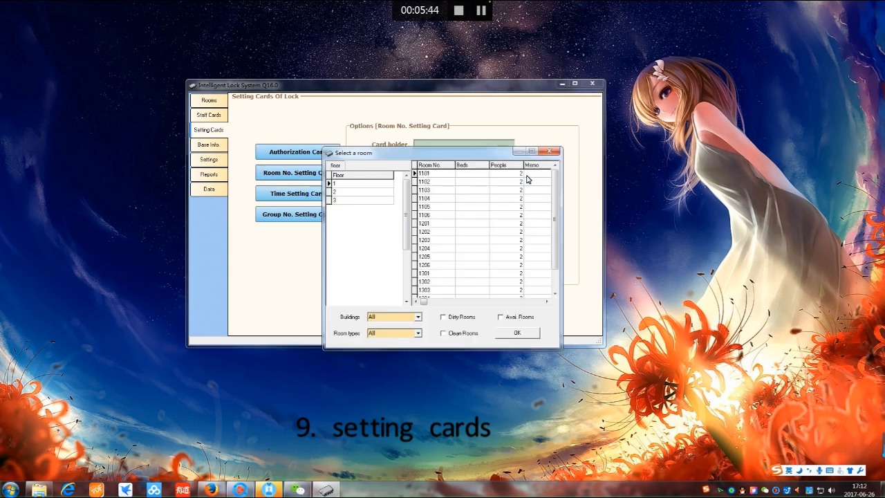
pyautogui.click(431, 182)
pyautogui.click(447, 265)
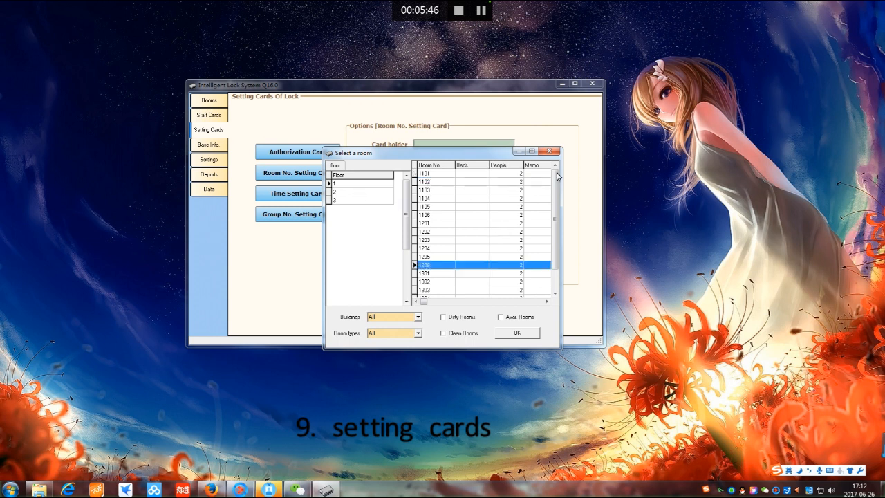
pyautogui.click(550, 151)
pyautogui.click(296, 199)
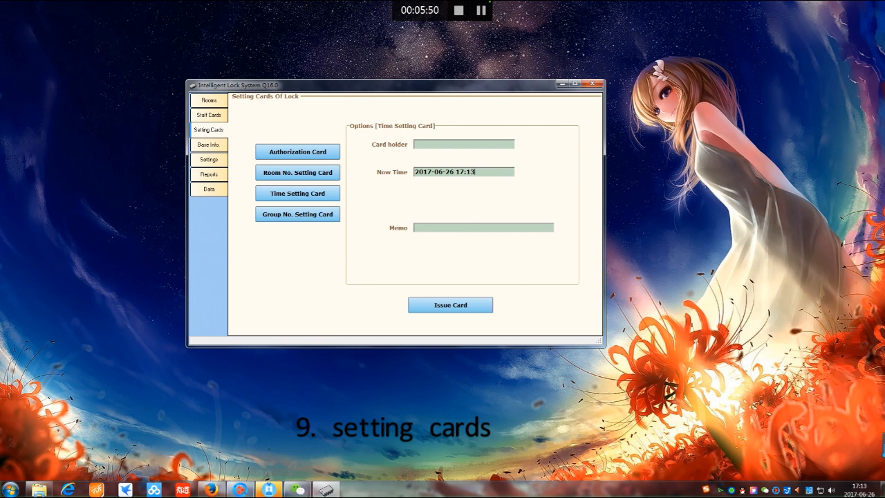
pyautogui.moveTo(477, 172); pyautogui.dragTo(413, 173)
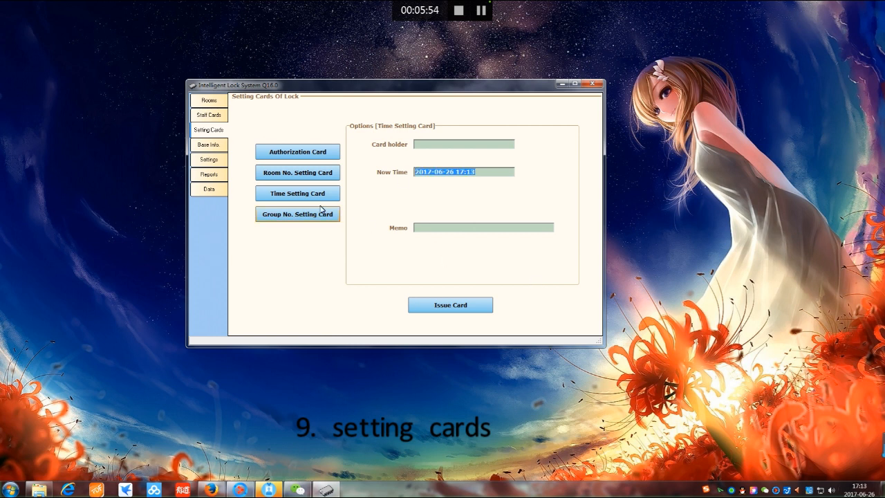
# Set the Group No. Setting Card's number to 1999, trimming the extra digits
pyautogui.click(292, 216)
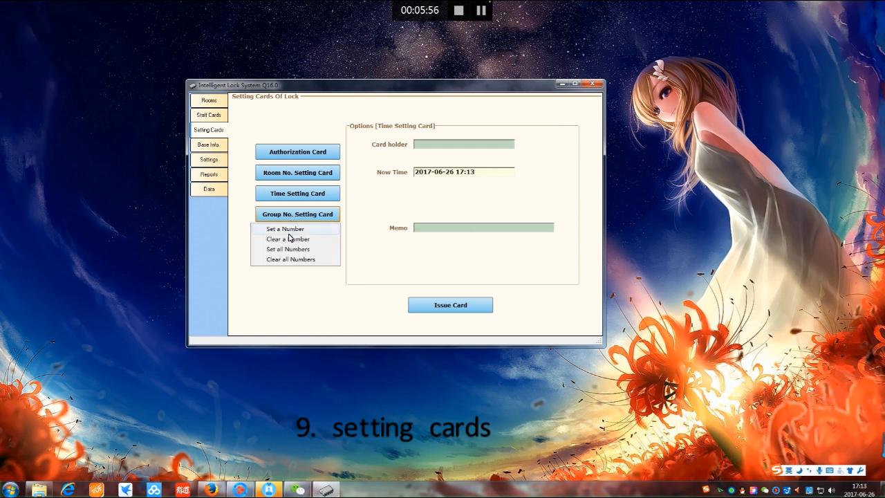
pyautogui.click(306, 228)
pyautogui.doubleClick(418, 172)
pyautogui.write('1')
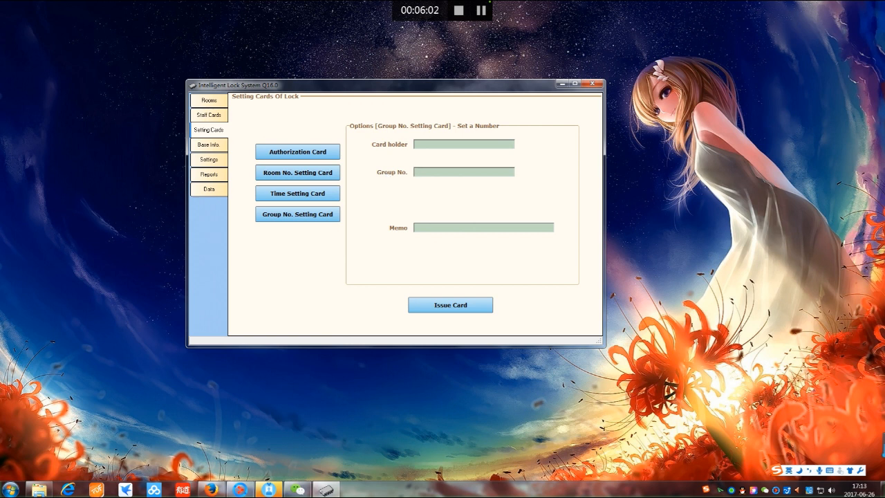
pyautogui.write('999')
pyautogui.hotkey('shift', 'Left')
pyautogui.press('BackSpace')
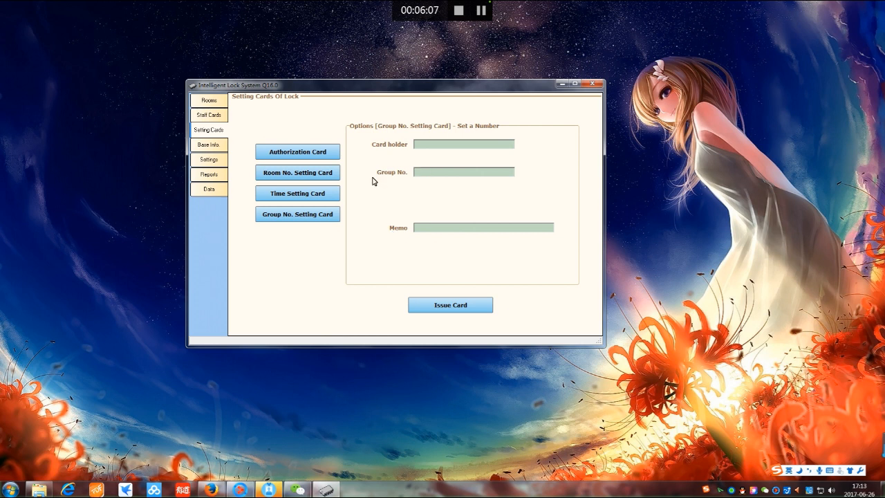
pyautogui.click(218, 119)
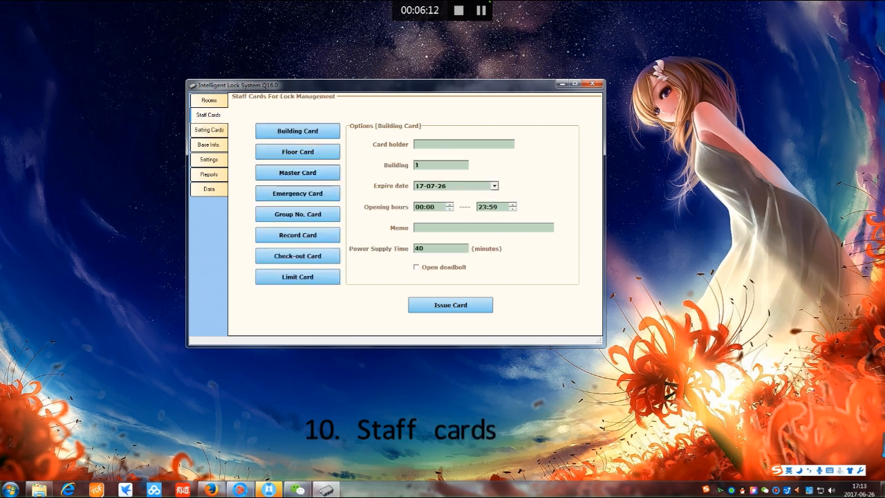
# Review the Building, Floor, Master, Emergency, Group No., Record, Check-Out and Limit staff cards
pyautogui.click(296, 137)
pyautogui.click(299, 155)
pyautogui.click(302, 173)
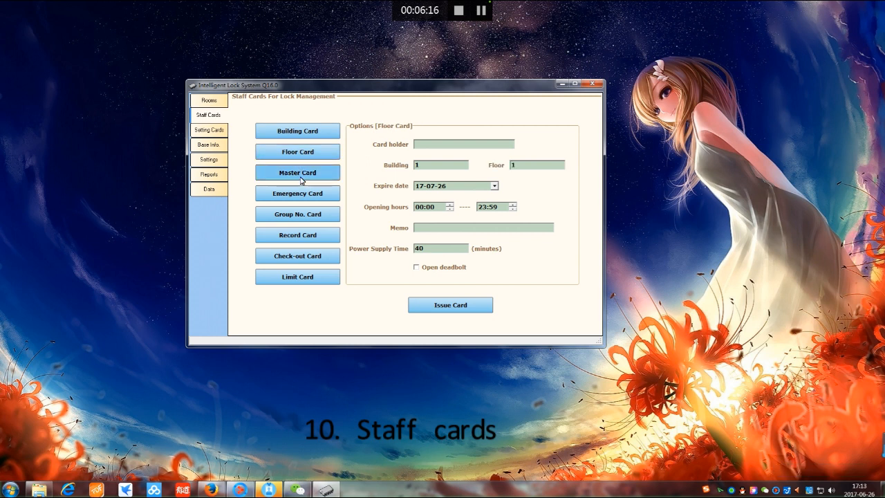
pyautogui.click(302, 201)
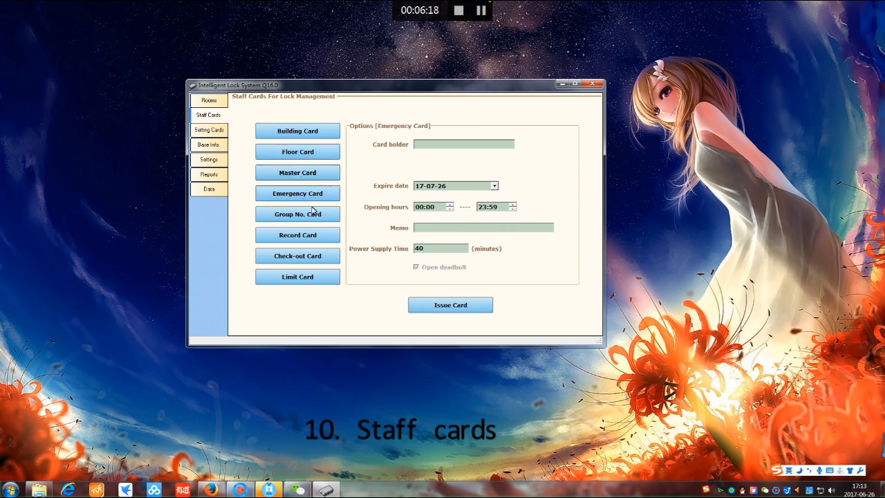
pyautogui.click(310, 220)
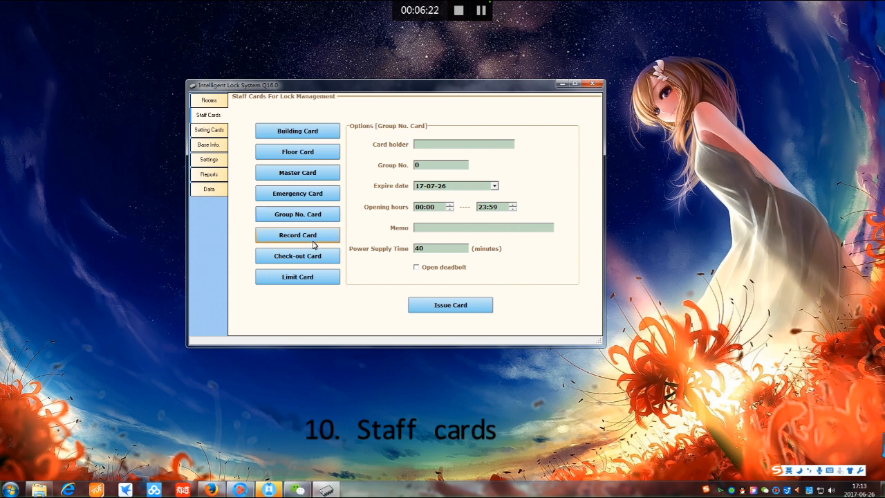
pyautogui.click(313, 242)
pyautogui.click(314, 257)
pyautogui.click(313, 280)
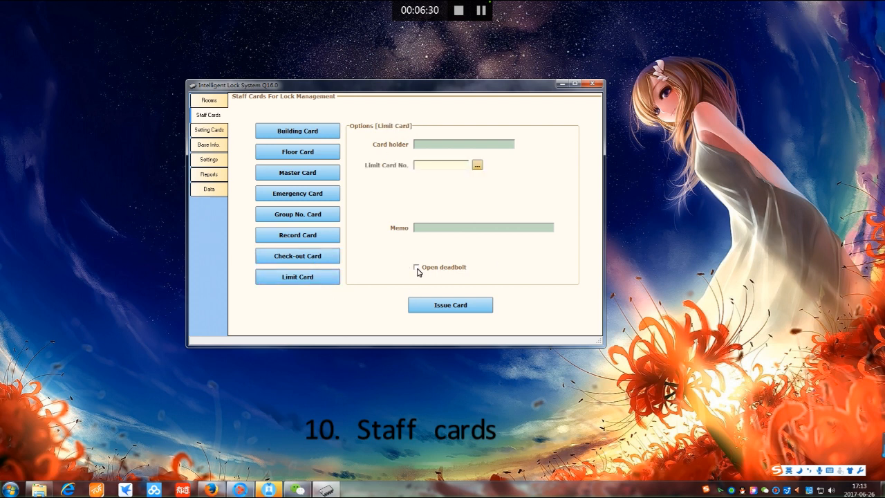
# Toggle Open deadbolt on and off, then bring up the issued-card list for Limit Card No
pyautogui.click(417, 268)
pyautogui.click(419, 270)
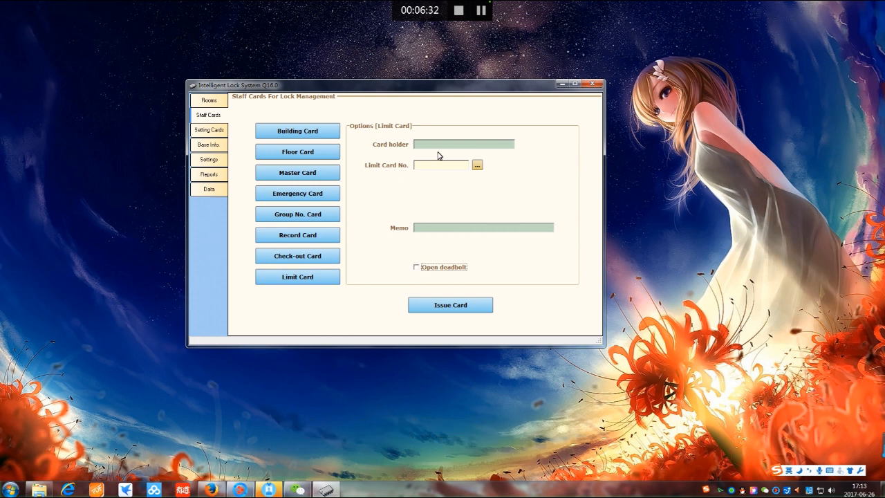
pyautogui.click(477, 166)
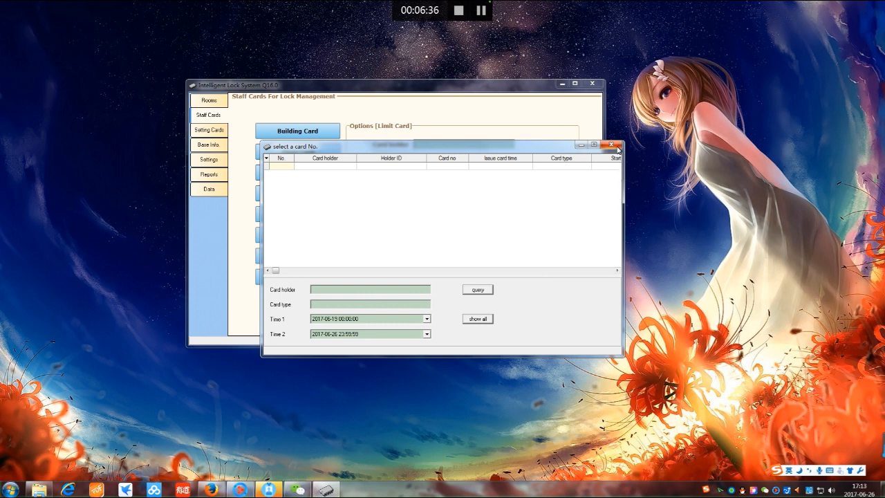
# Query issued cards with the start date set to 2017-05-19
pyautogui.click(611, 144)
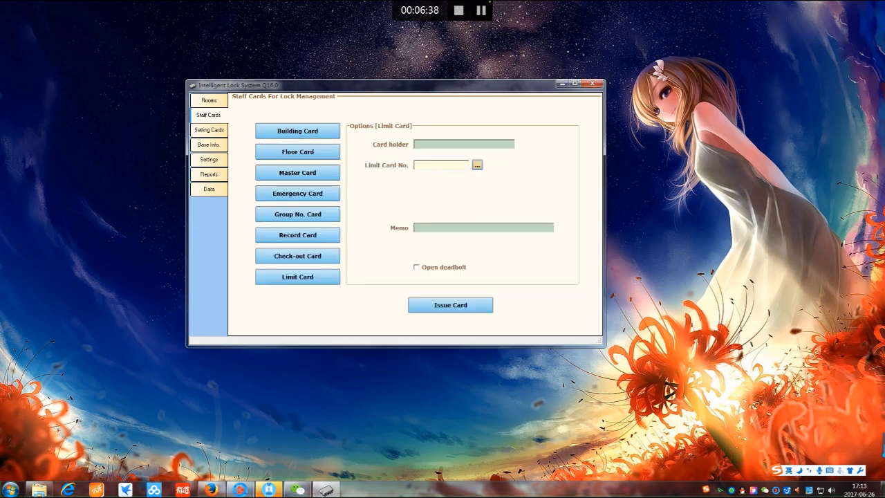
pyautogui.click(477, 165)
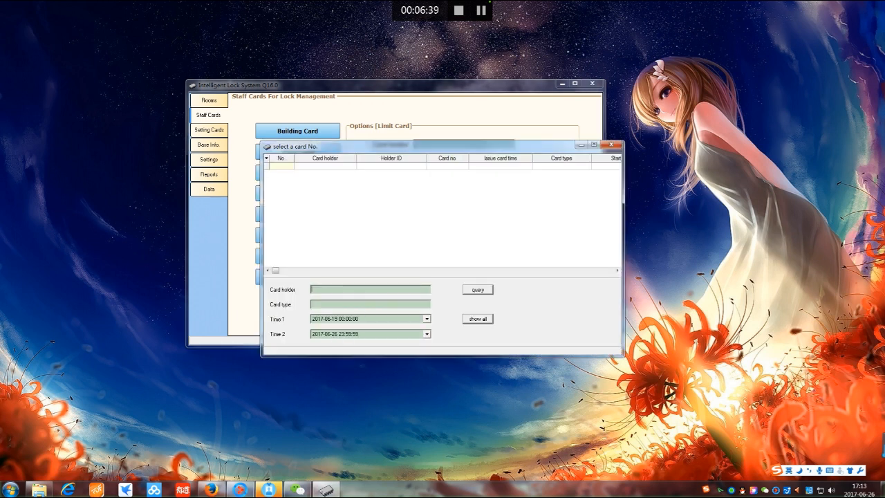
pyautogui.click(426, 319)
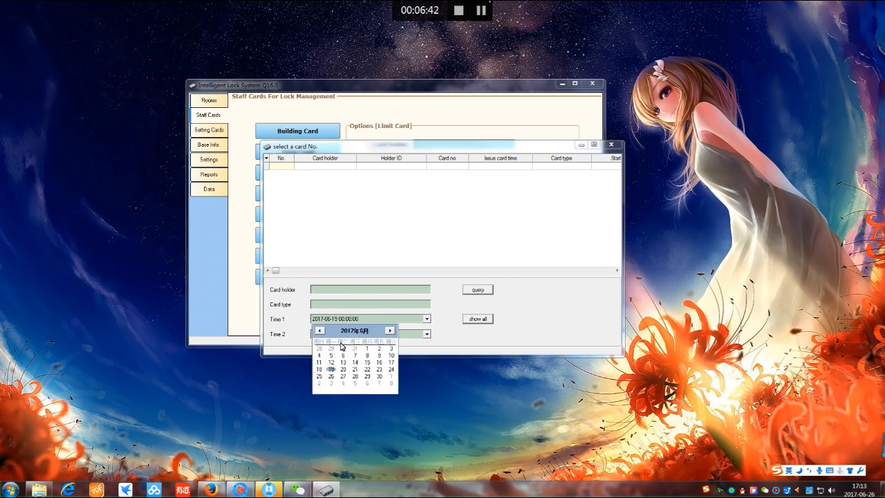
pyautogui.click(319, 331)
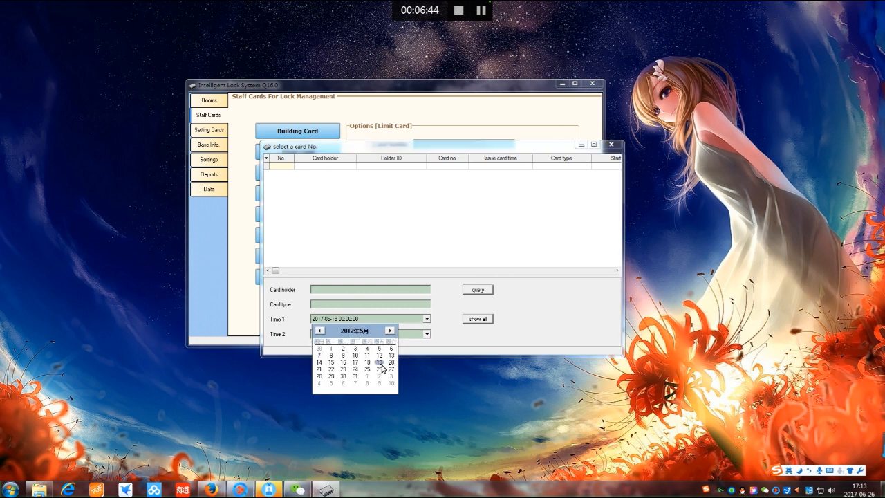
pyautogui.click(381, 365)
pyautogui.click(478, 293)
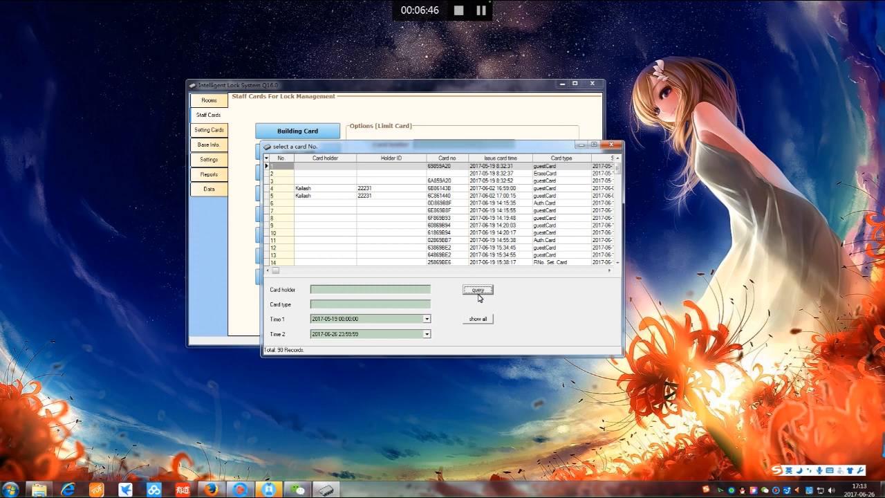
# Choose card 2386C412 in row 76 as the Limit Card number
pyautogui.click(363, 196)
pyautogui.press('Down')
pyautogui.press('Down')
pyautogui.press('Down')
pyautogui.press('Down')
pyautogui.press('Down')
pyautogui.press('Down')
pyautogui.press('Down')
pyautogui.press('Down')
pyautogui.press('Down')
pyautogui.press('Down')
pyautogui.press('Down')
pyautogui.press('Down')
pyautogui.press('Down')
pyautogui.press('Down')
pyautogui.press('Down')
pyautogui.press('Down')
pyautogui.press('Down')
pyautogui.press('Down')
pyautogui.press('Down')
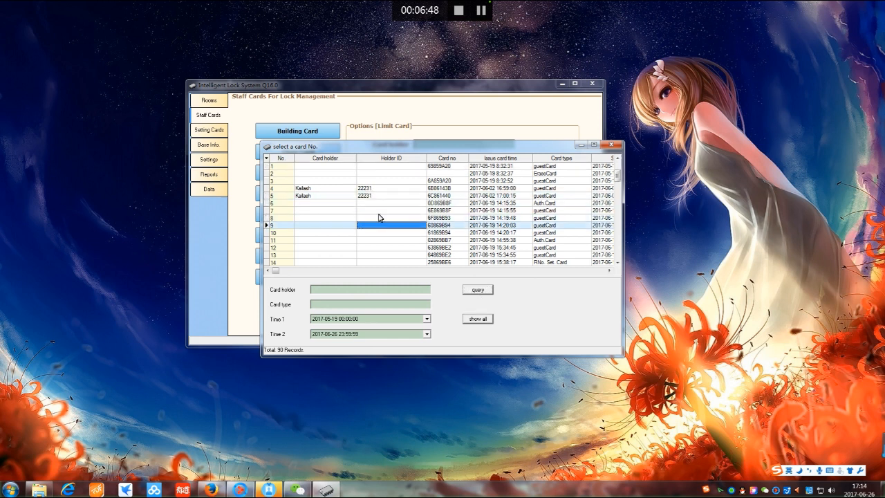
pyautogui.moveTo(618, 196); pyautogui.dragTo(619, 244)
pyautogui.click(448, 219)
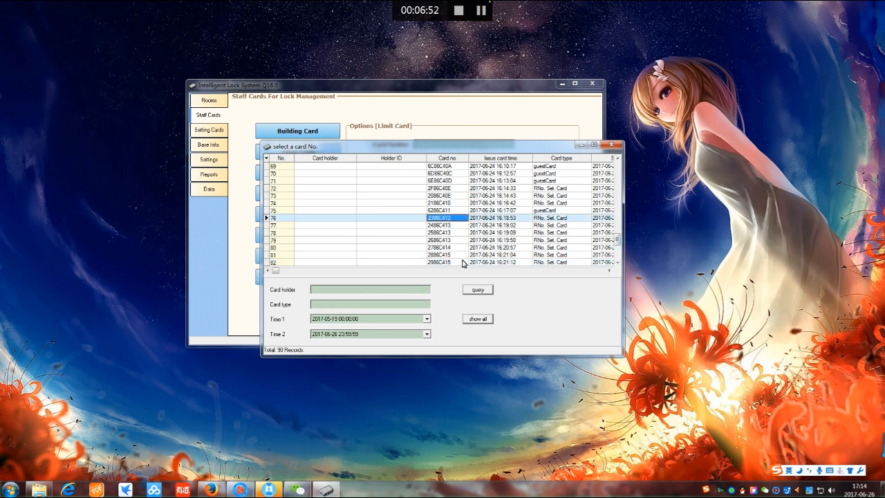
pyautogui.click(444, 220)
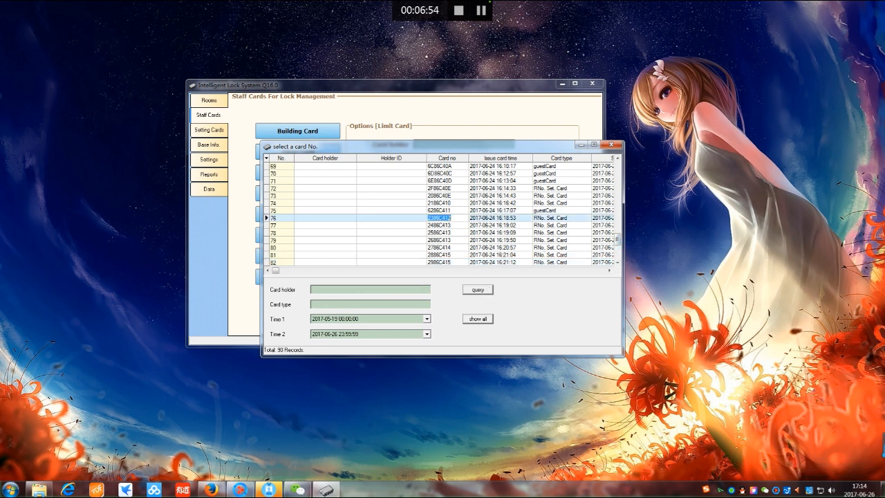
pyautogui.doubleClick(443, 219)
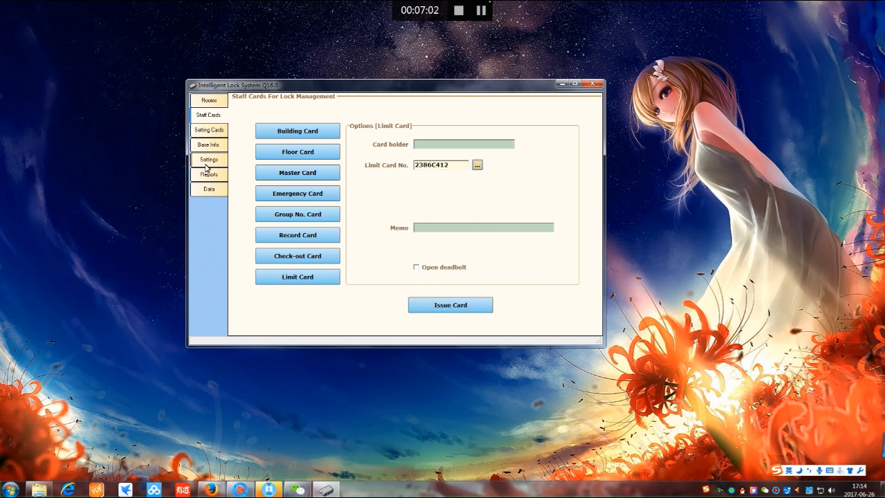
# Switch to Setting Cards, then to the Sun building's rooms management grid
pyautogui.click(211, 130)
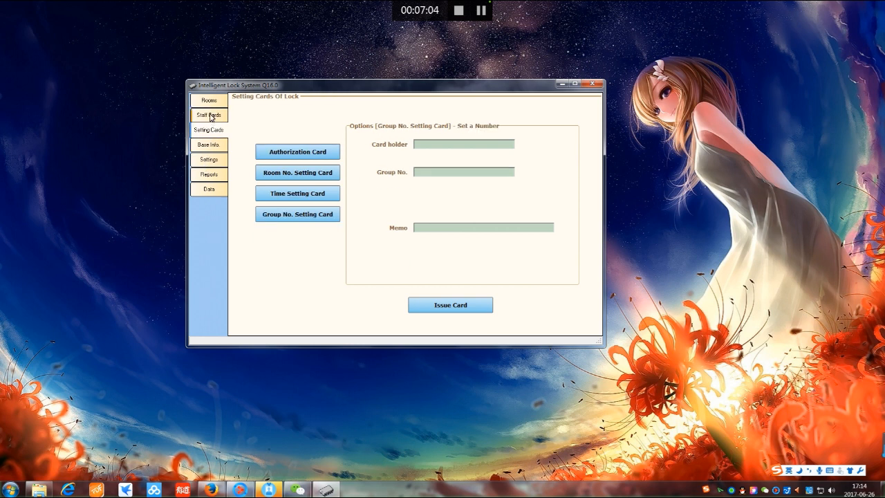
pyautogui.click(209, 101)
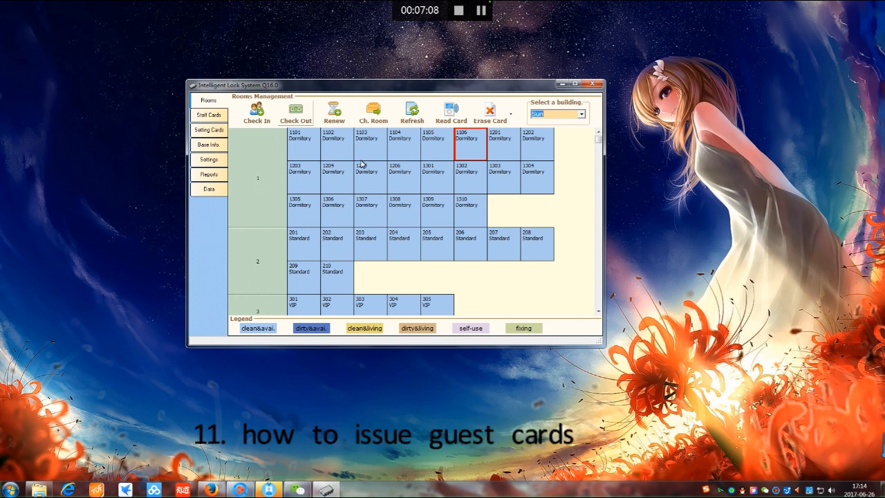
# Open Check in registration for Standard room 201 and move the dialog aside
pyautogui.click(310, 245)
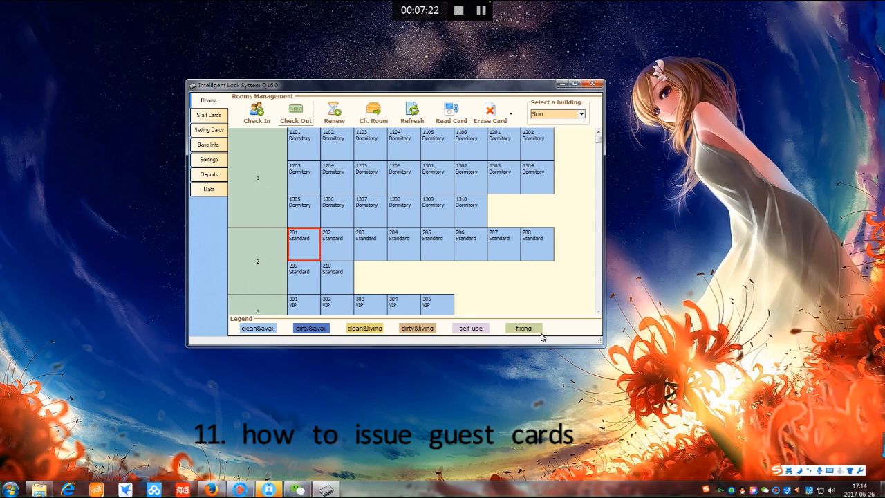
pyautogui.doubleClick(303, 248)
pyautogui.moveTo(387, 183); pyautogui.dragTo(328, 176)
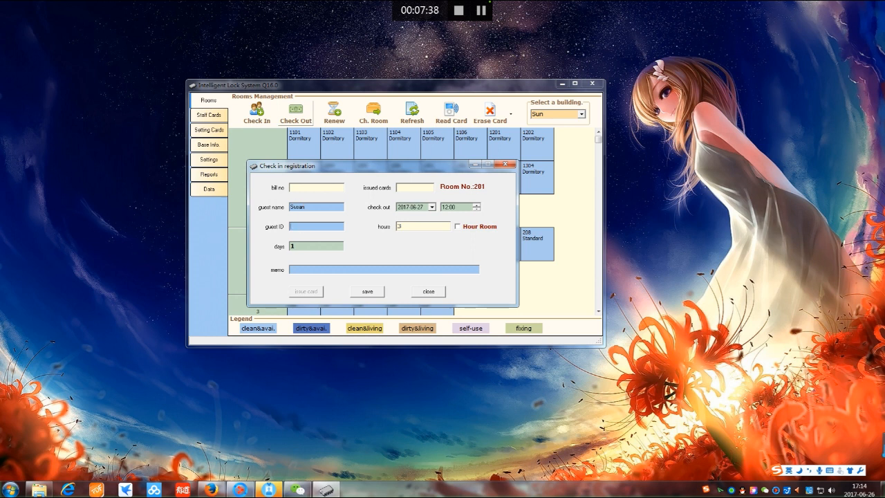
# Enter the guest's ID number and set the check-out date to 2017-06-28
pyautogui.click(431, 208)
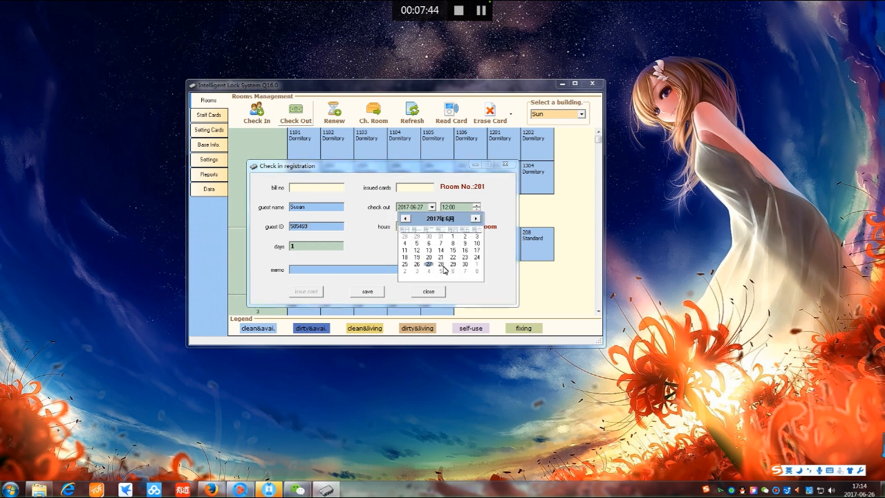
pyautogui.click(443, 266)
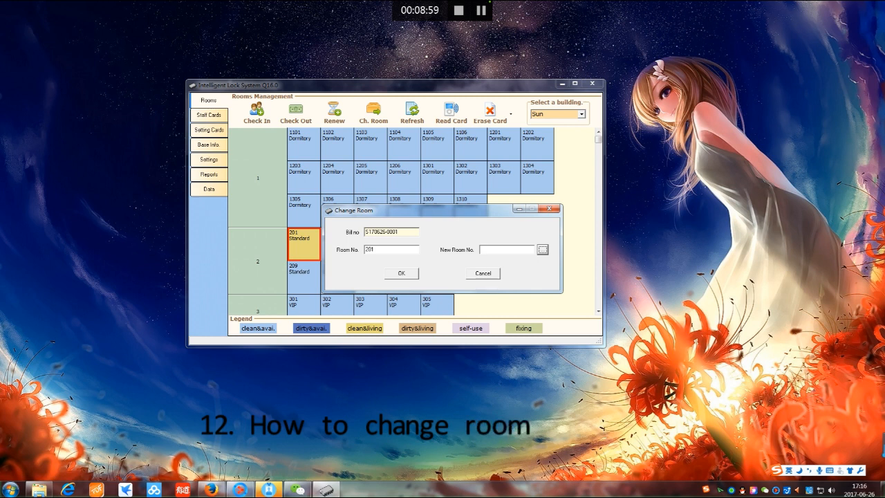
# Move the guest to room 202, filtering floor 2 to clean, available rooms
pyautogui.click(544, 250)
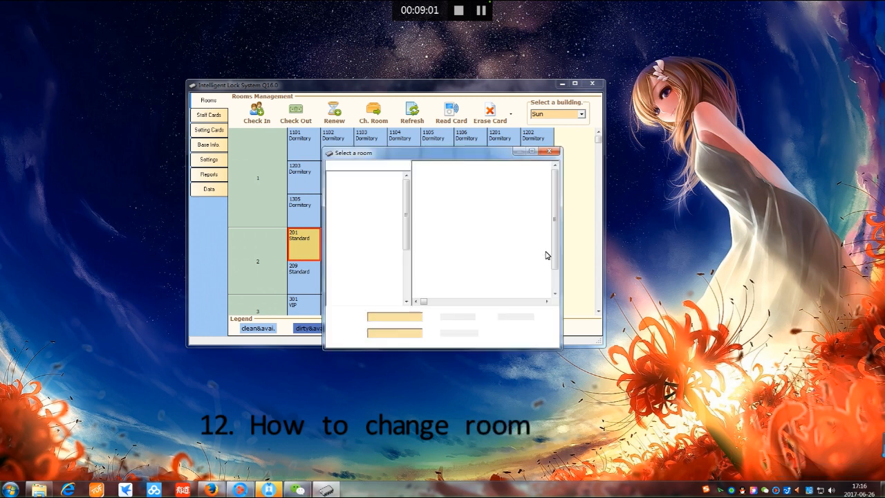
pyautogui.click(439, 259)
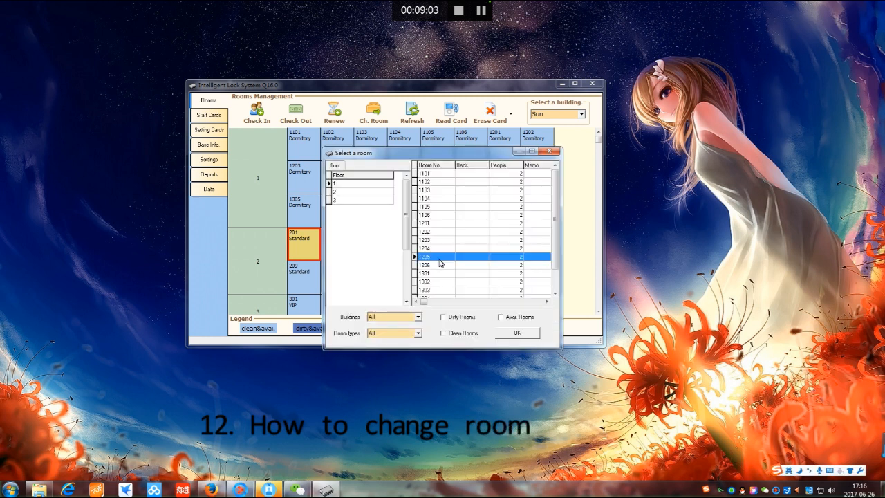
pyautogui.scroll(-3, 444, 270)
pyautogui.scroll(3, 454, 264)
pyautogui.click(360, 194)
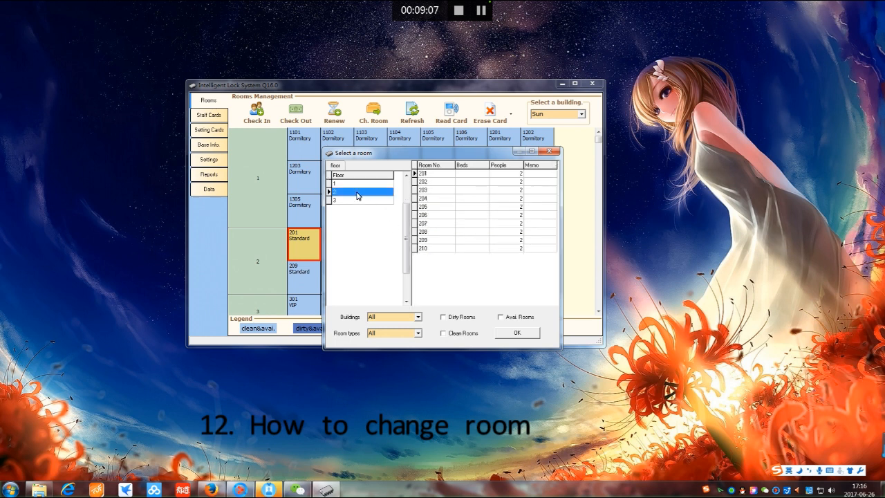
pyautogui.click(433, 232)
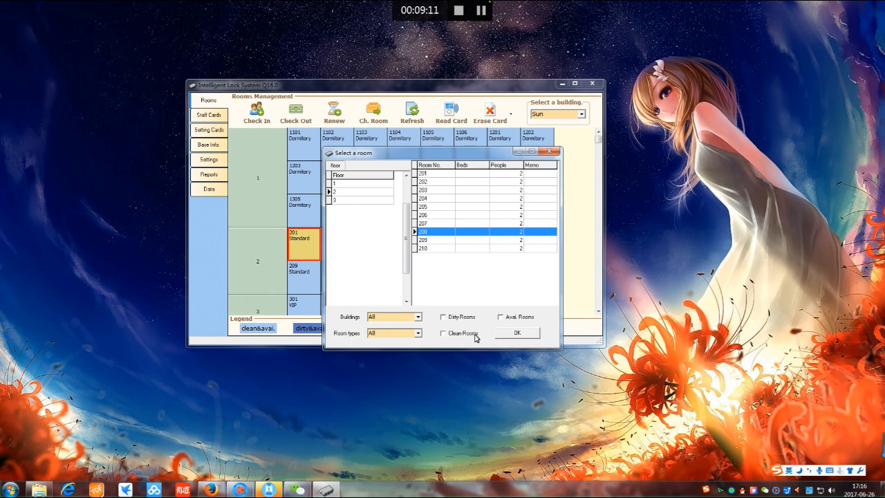
pyautogui.click(445, 334)
pyautogui.click(501, 320)
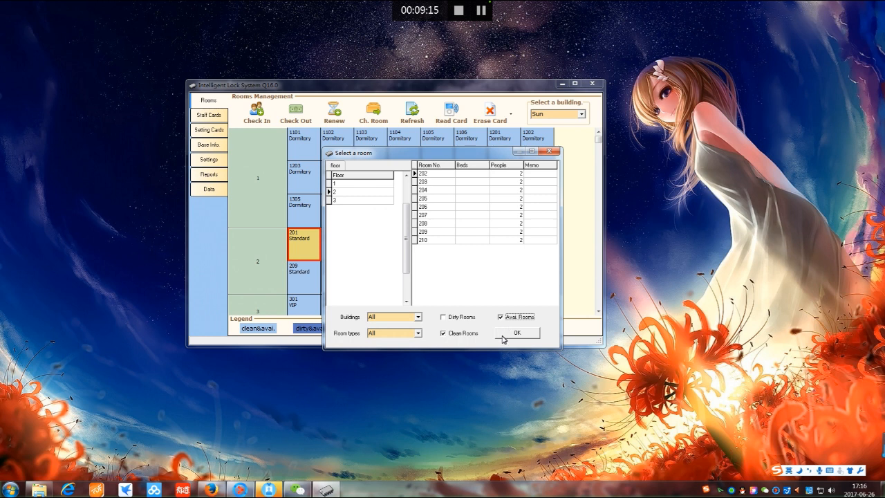
pyautogui.click(510, 334)
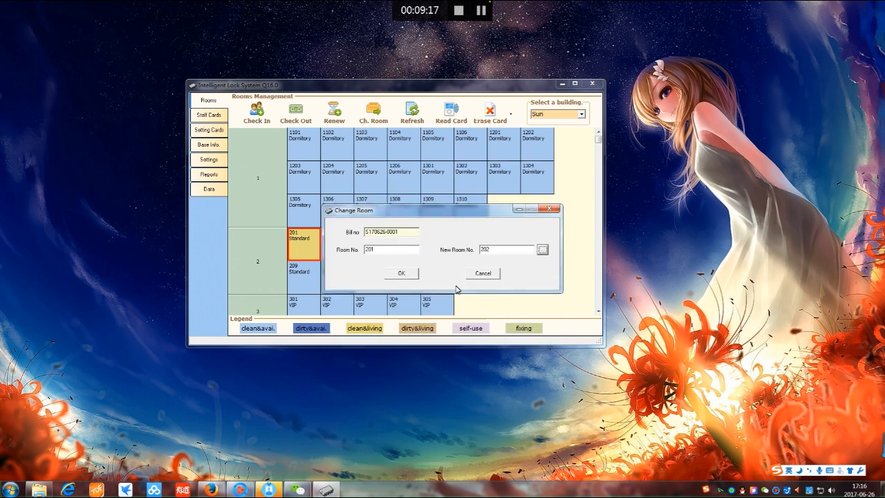
pyautogui.click(408, 275)
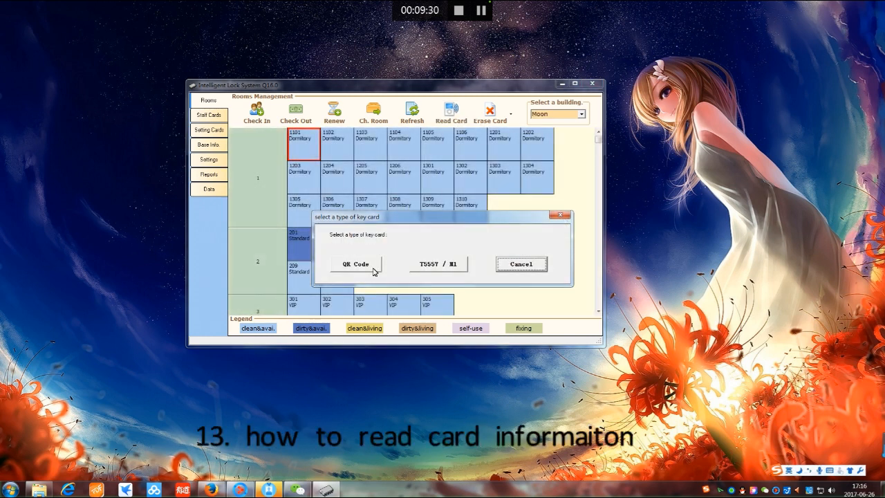
# Try erasing a T5557/M1 key card
pyautogui.click(561, 216)
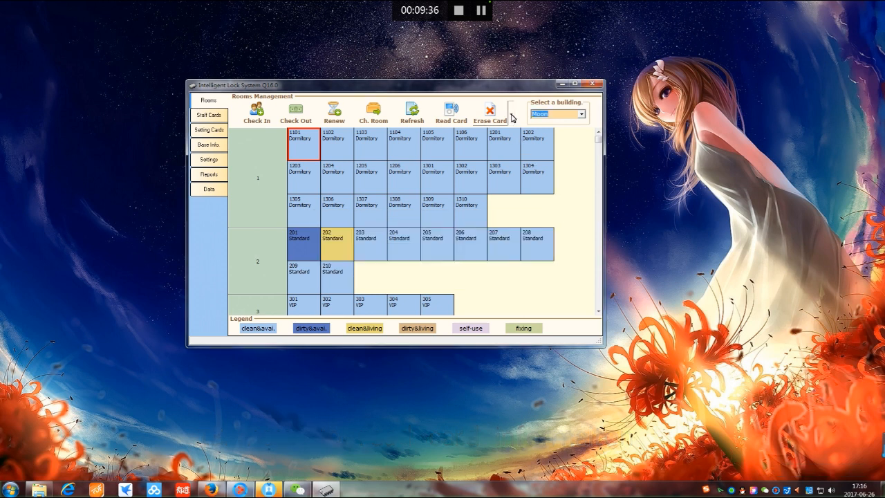
pyautogui.click(512, 117)
pyautogui.click(513, 116)
pyautogui.click(490, 118)
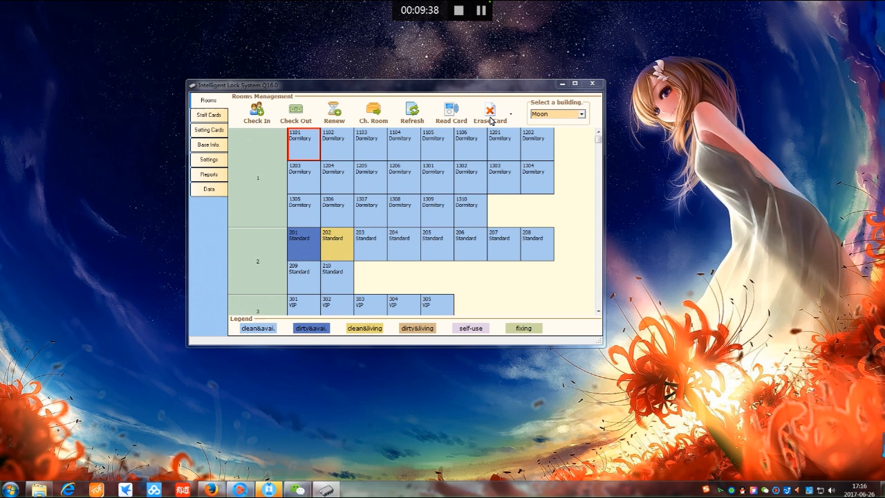
# Dismiss the card reader error and open the Check Out form for room 202
pyautogui.press('Return')
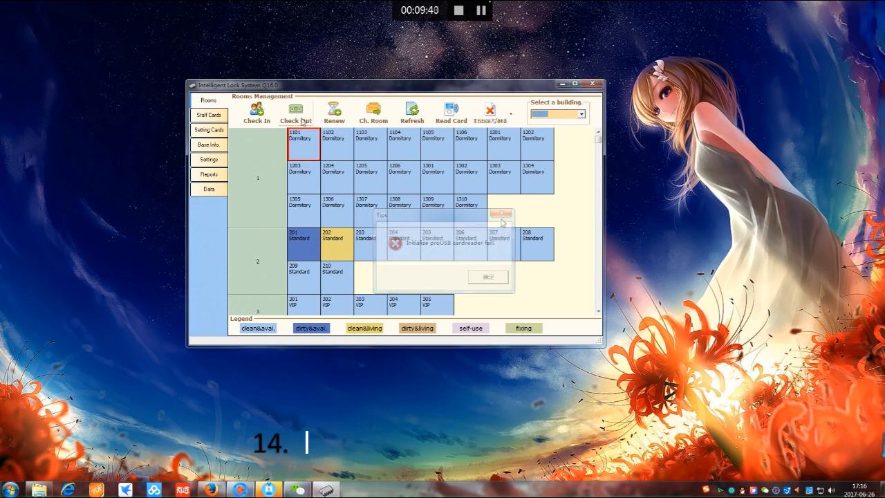
pyautogui.click(333, 248)
pyautogui.click(298, 114)
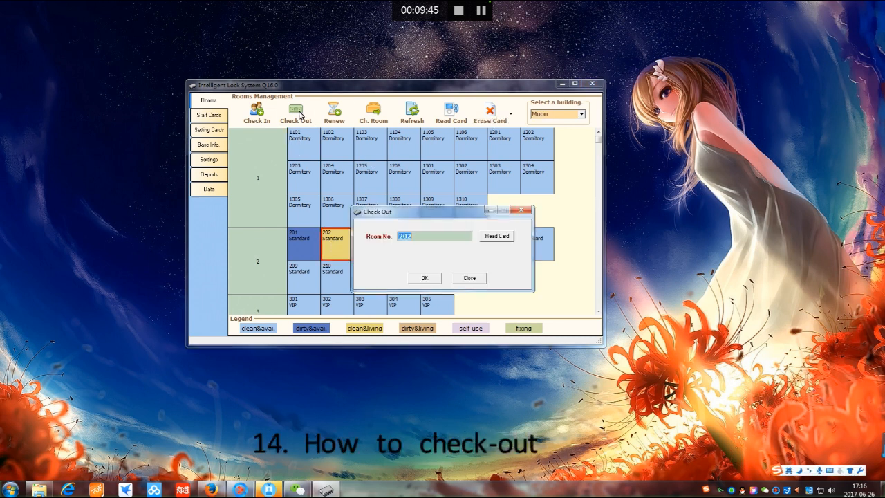
pyautogui.click(521, 210)
pyautogui.click(300, 249)
pyautogui.click(338, 247)
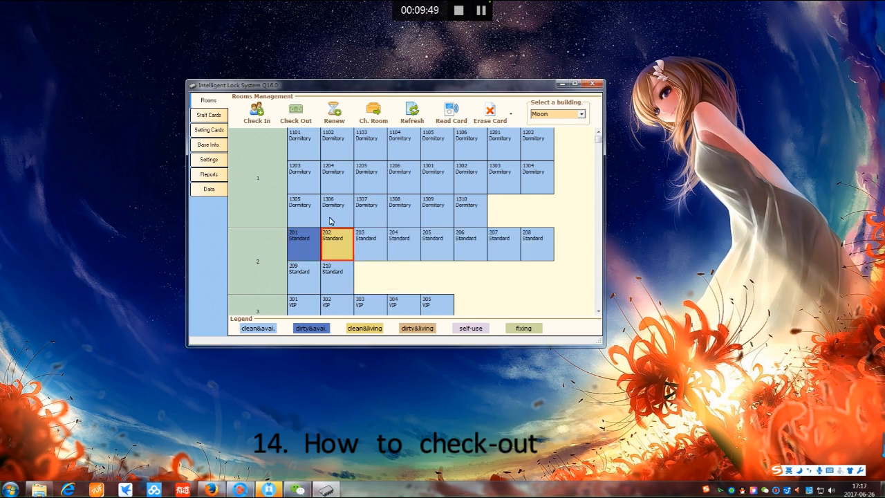
pyautogui.click(297, 113)
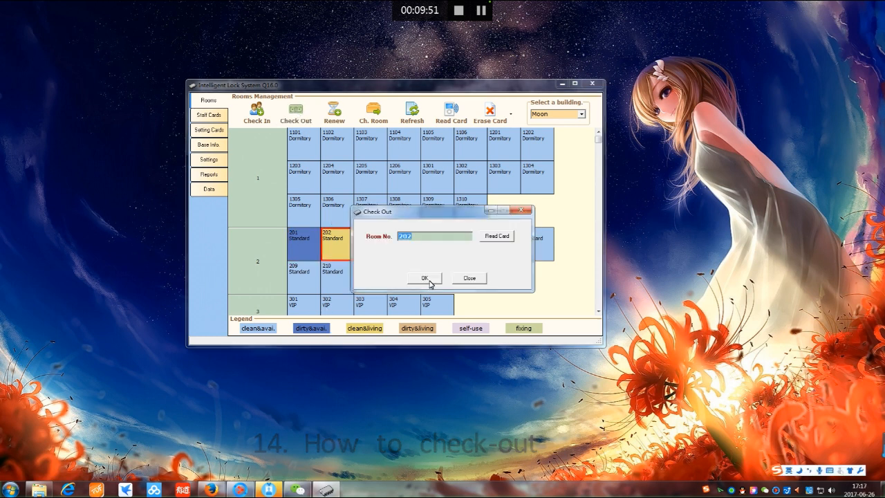
# Attempt a T5557/M1 card read, dismiss the error, and confirm room 202's check-out
pyautogui.click(498, 238)
pyautogui.click(450, 264)
pyautogui.click(477, 280)
pyautogui.click(426, 280)
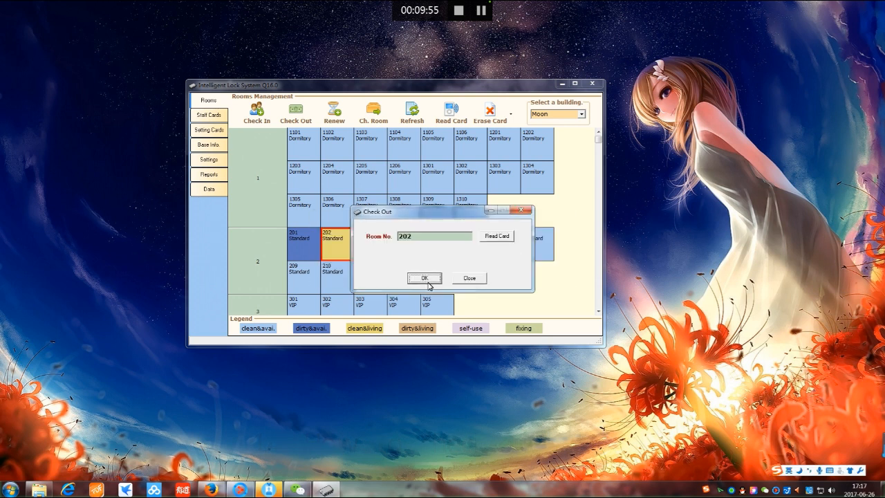
# Mark rooms 202 and 201 as clean
pyautogui.rightClick(336, 250)
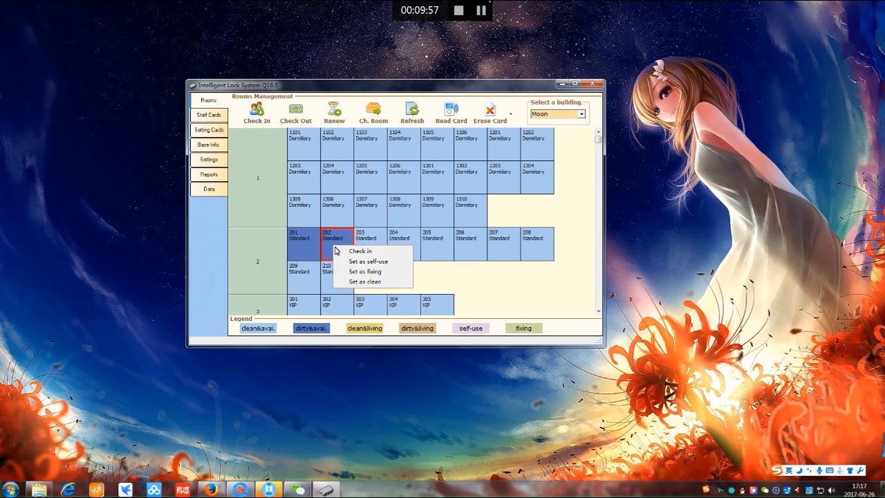
pyautogui.click(367, 282)
pyautogui.rightClick(301, 249)
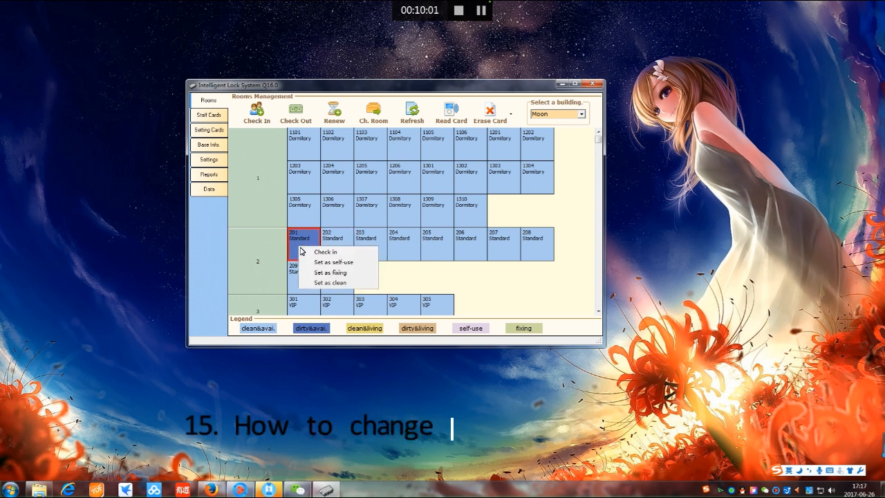
pyautogui.click(338, 289)
# Set room 201 to self-use and room 202 to fixing, leaving room 203 unchanged
pyautogui.rightClick(302, 242)
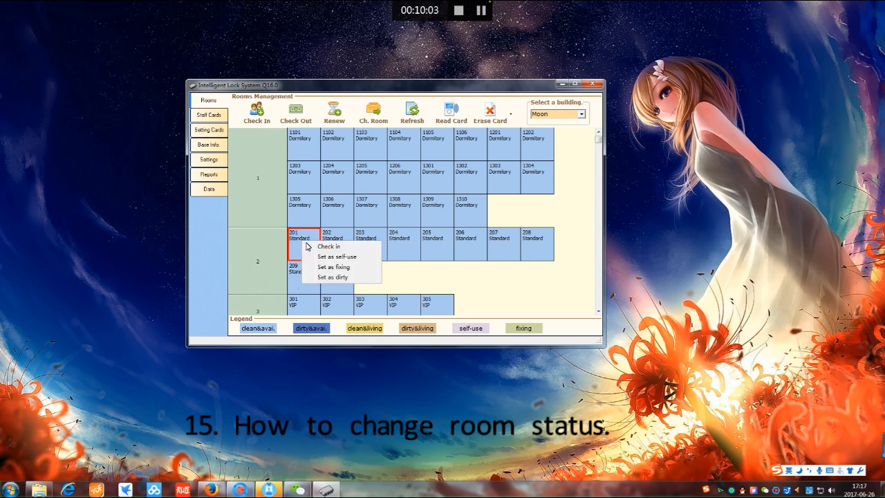
pyautogui.click(338, 259)
pyautogui.rightClick(337, 249)
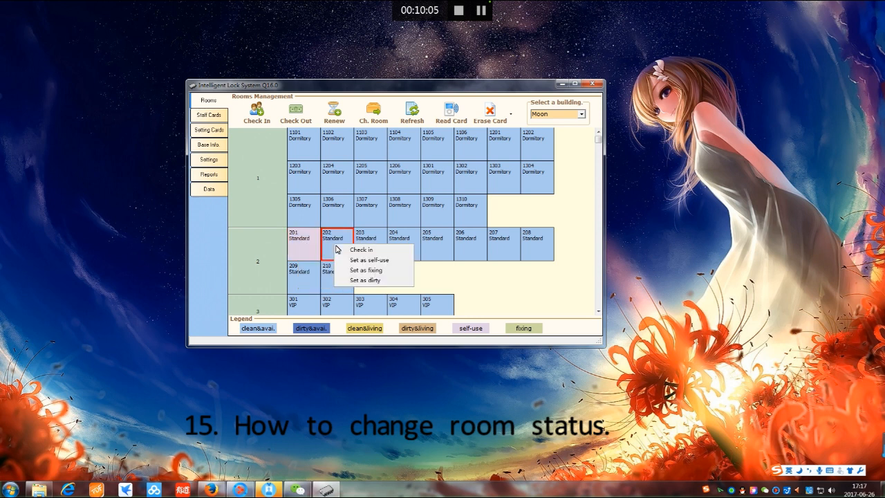
pyautogui.click(361, 276)
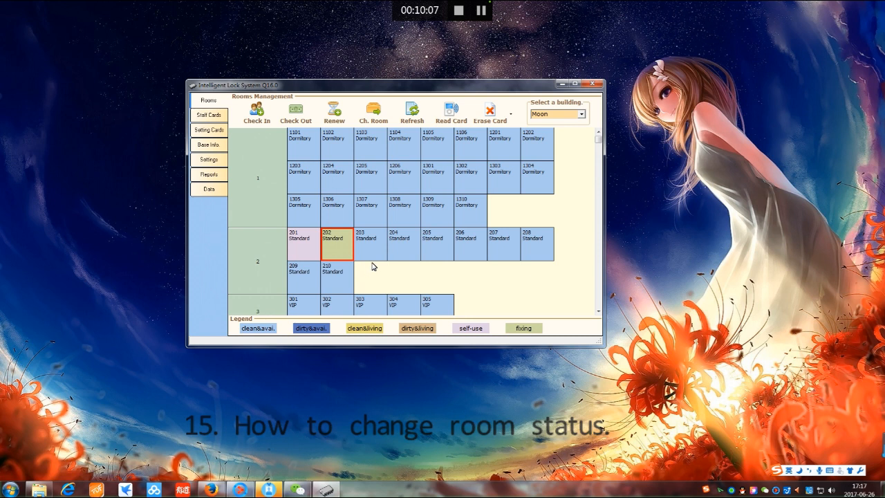
pyautogui.rightClick(372, 245)
pyautogui.click(345, 301)
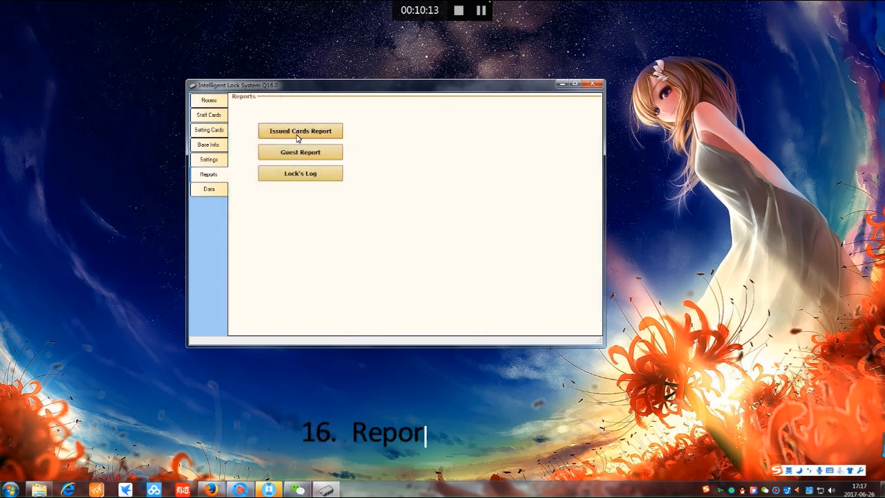
# Review the Issued Cards Report, then query the Guest Report for the guest's records
pyautogui.click(294, 132)
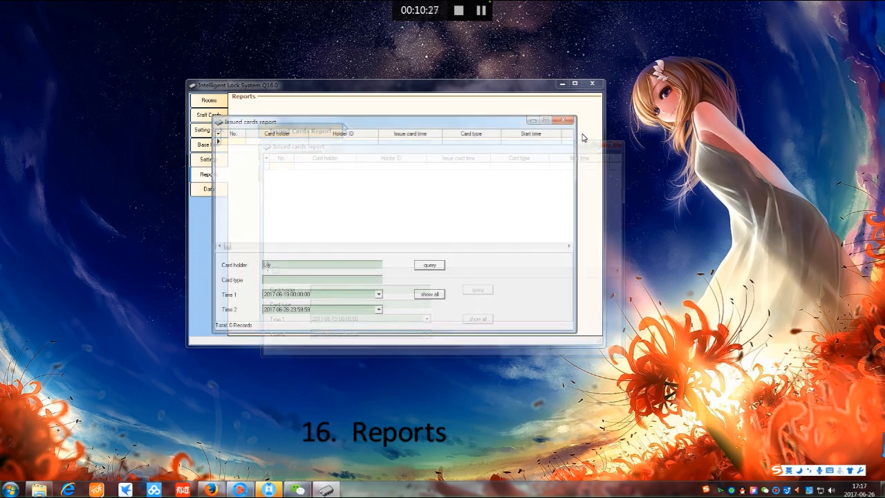
pyautogui.click(568, 113)
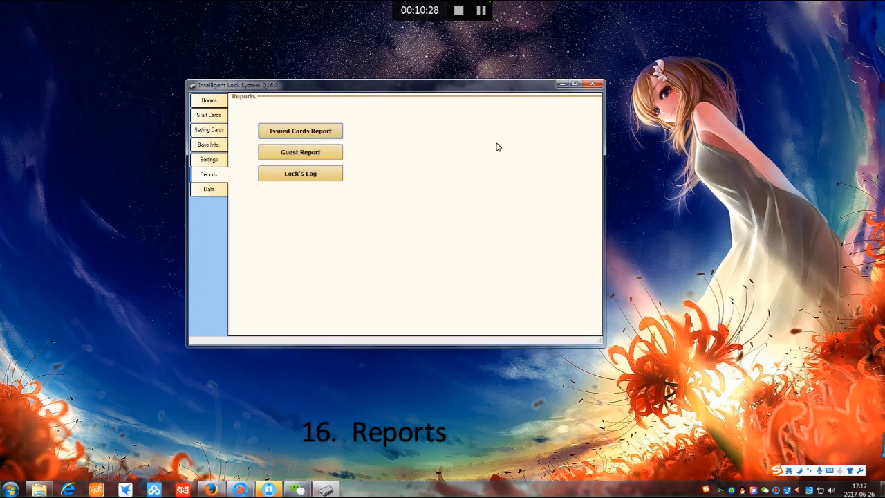
pyautogui.click(300, 160)
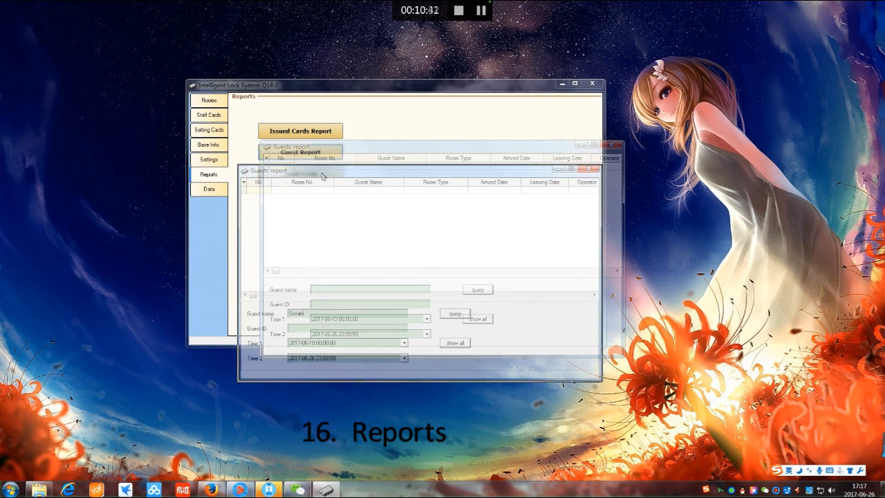
pyautogui.click(451, 316)
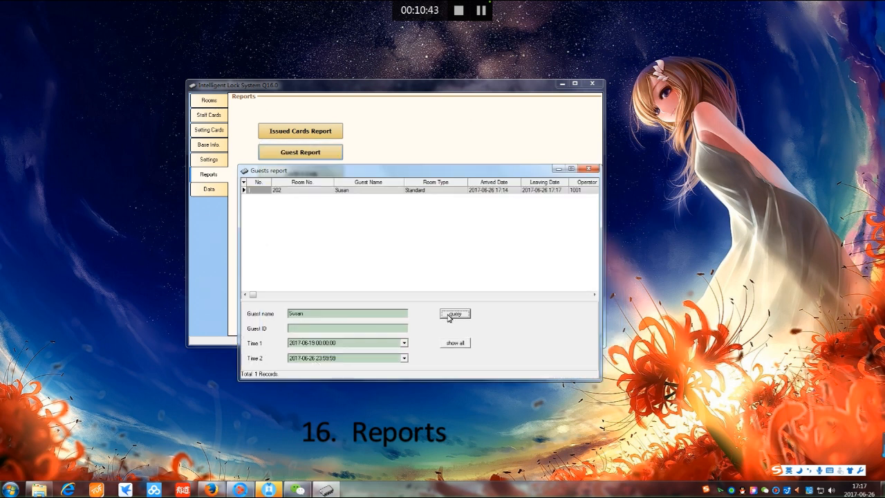
# Inspect the room 202 guest record's fields, including type and Leaving Date, then close the report
pyautogui.click(372, 192)
pyautogui.click(281, 193)
pyautogui.click(257, 192)
pyautogui.click(301, 193)
pyautogui.click(385, 194)
pyautogui.click(432, 193)
pyautogui.click(514, 195)
pyautogui.click(534, 195)
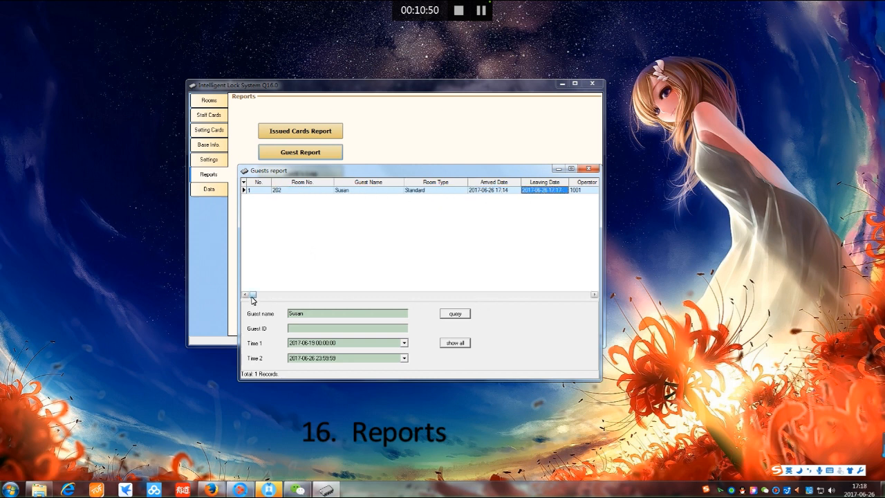
pyautogui.moveTo(257, 299); pyautogui.dragTo(559, 299)
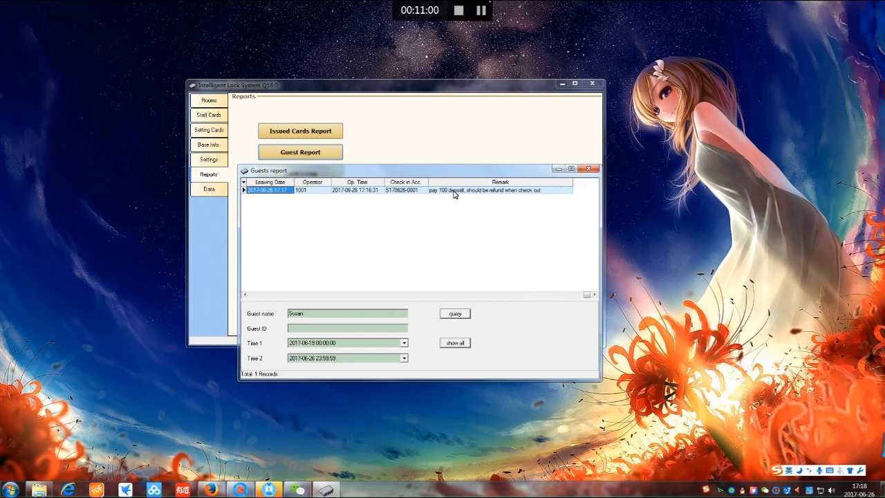
pyautogui.click(590, 169)
# Check the Lock's Log, then go to the Data Operations page
pyautogui.click(305, 177)
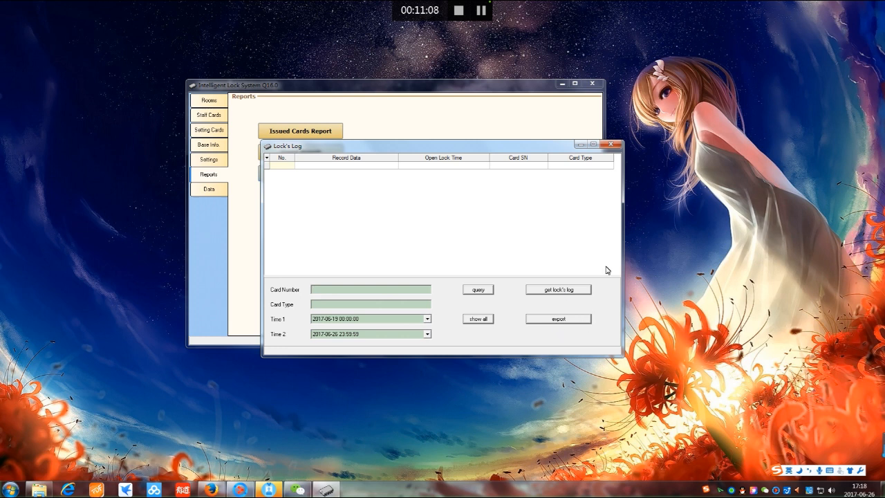
pyautogui.click(611, 145)
pyautogui.click(218, 189)
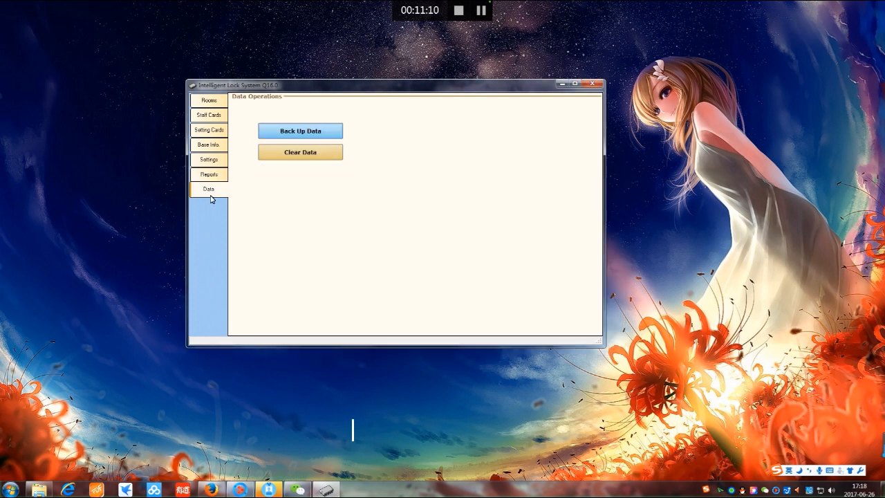